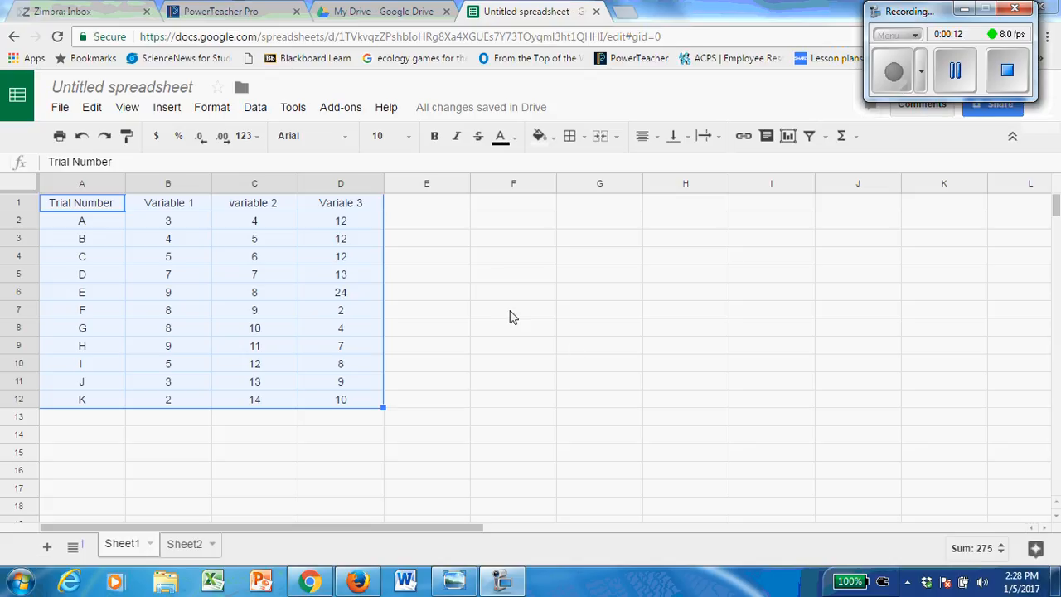
Select the data range A1:D12 with its headers and start inserting a chart from it
{"action": "left_click", "coordinate": [509, 313]}
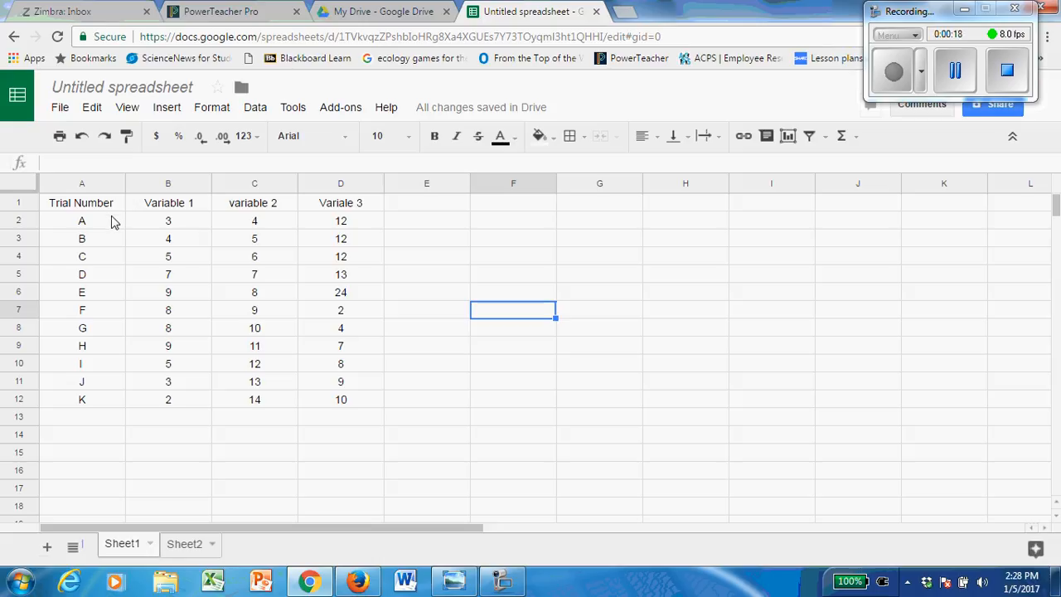
{"action": "left_click_drag", "start_coordinate": [111, 208], "coordinate": [369, 404]}
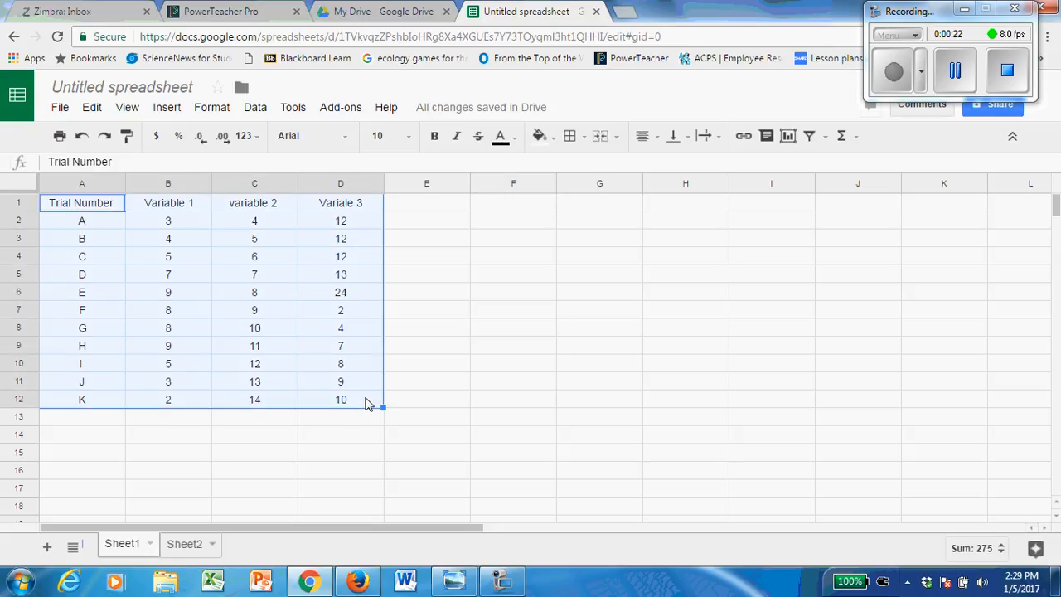
{"action": "left_click", "coordinate": [471, 274]}
{"action": "left_click", "coordinate": [109, 207]}
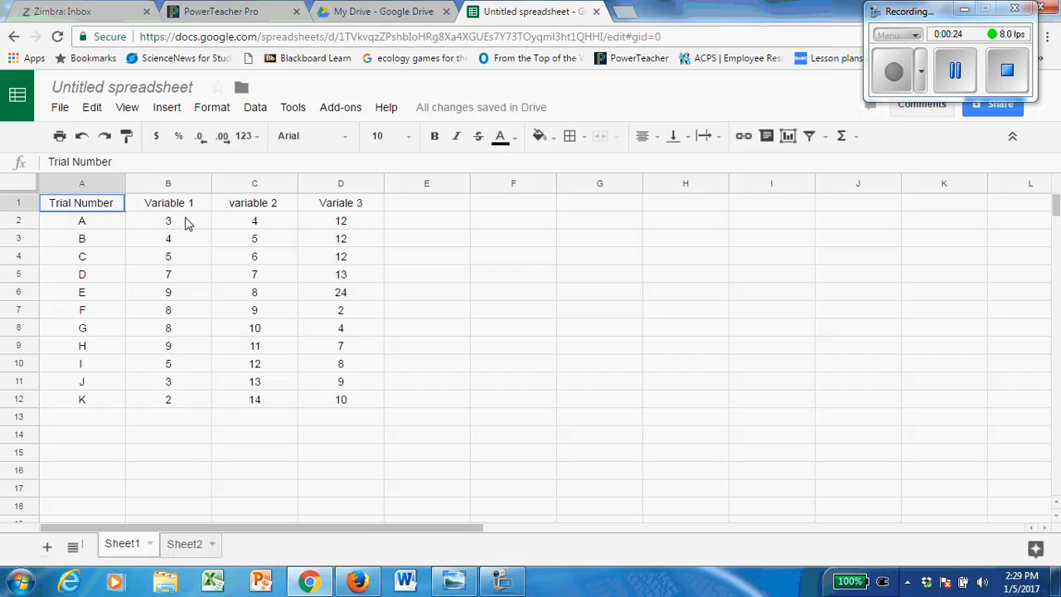
{"action": "left_click_drag", "start_coordinate": [187, 224], "coordinate": [351, 406]}
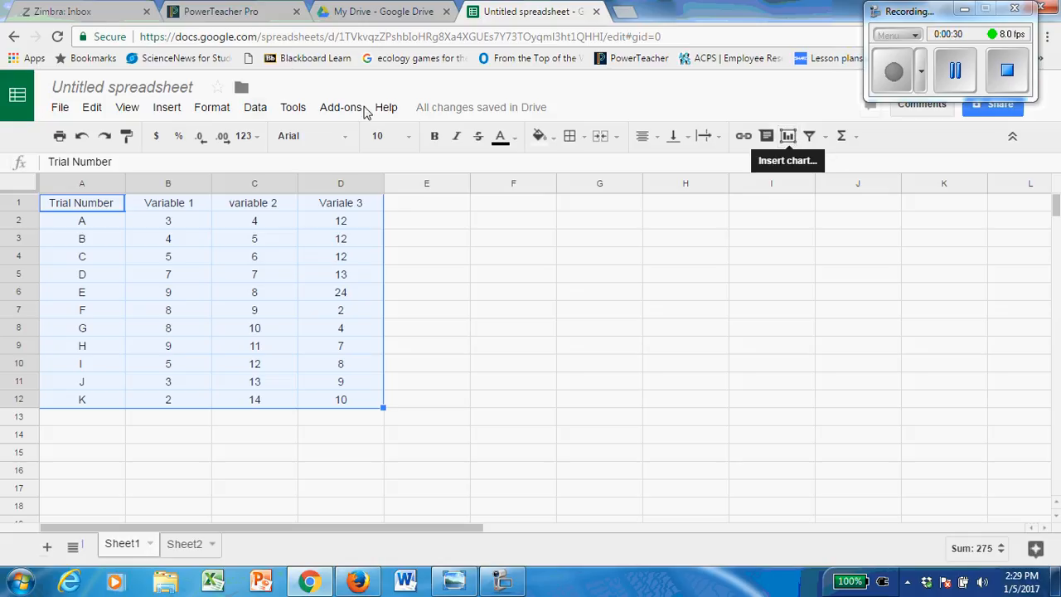
{"action": "left_click", "coordinate": [171, 110]}
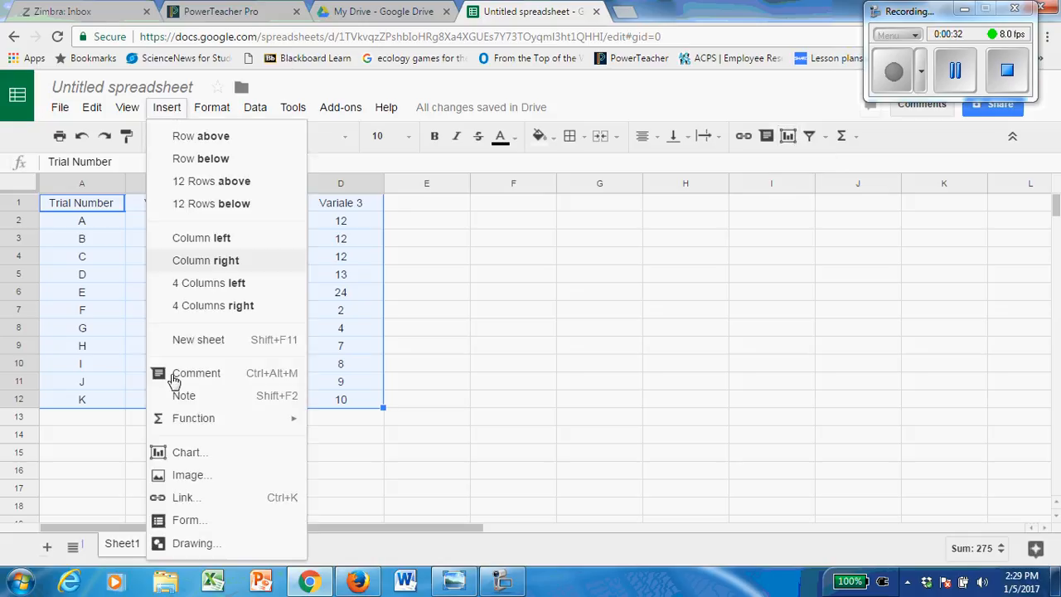
{"action": "left_click", "coordinate": [208, 460]}
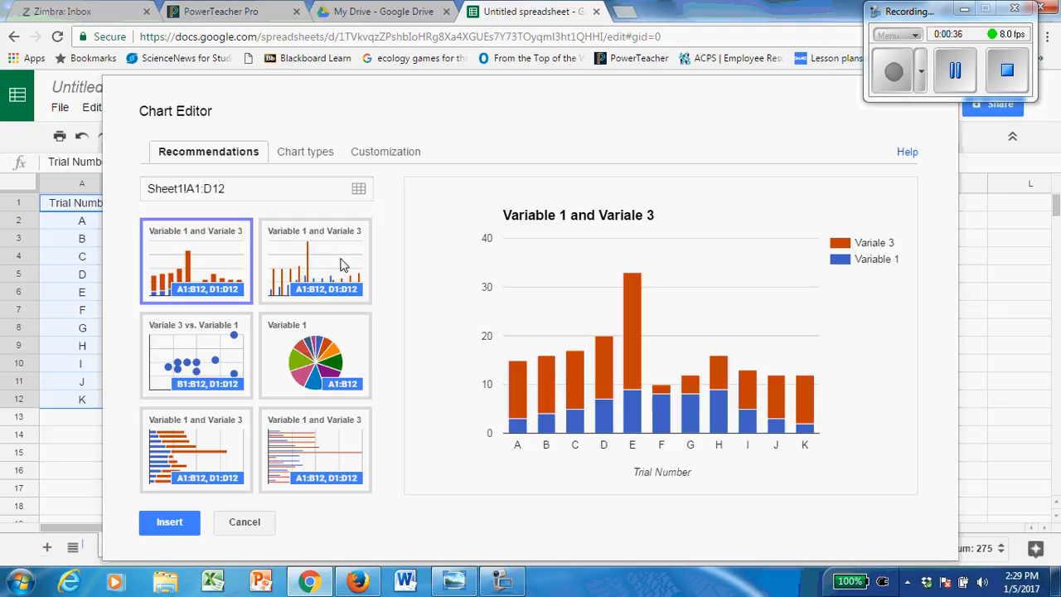
Preview the selected data as a line chart, a column chart and a scatter chart
{"action": "left_click", "coordinate": [303, 151]}
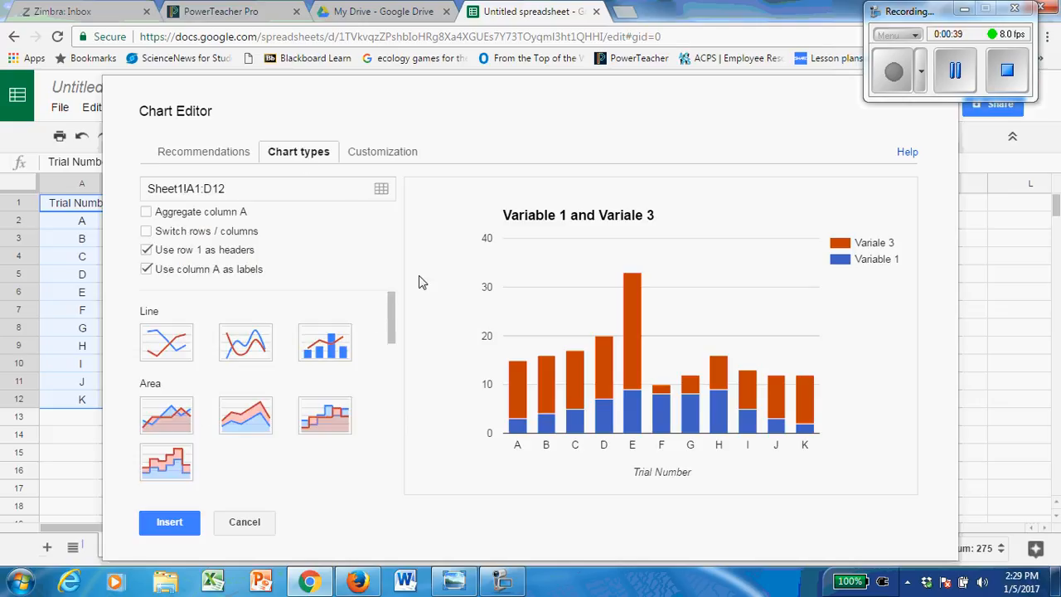
{"action": "left_click", "coordinate": [152, 343]}
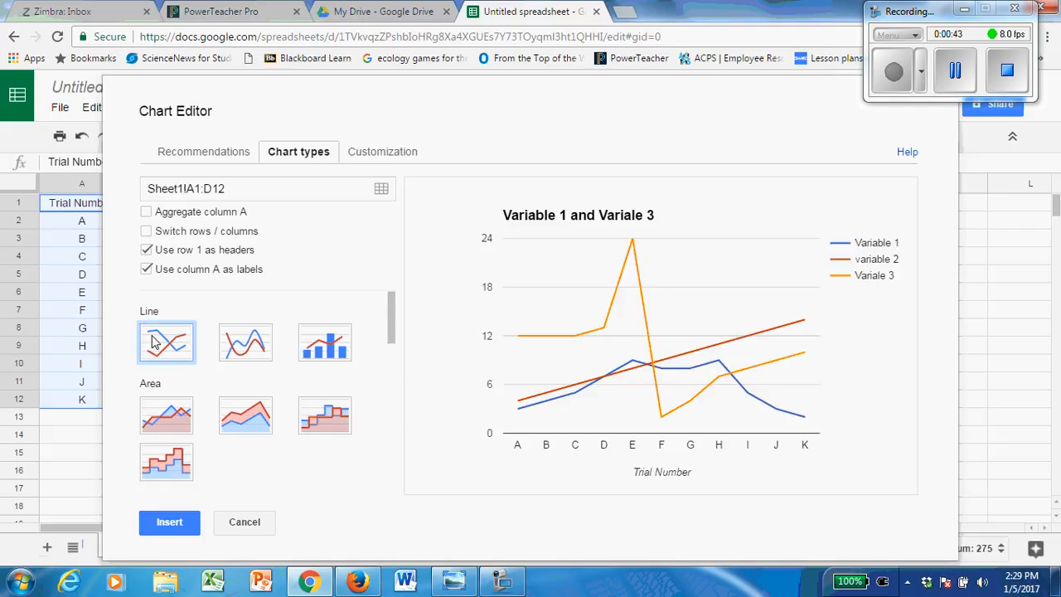
{"action": "scroll", "coordinate": [165, 365], "scroll_direction": "down", "scroll_amount": 3}
{"action": "left_click", "coordinate": [166, 388]}
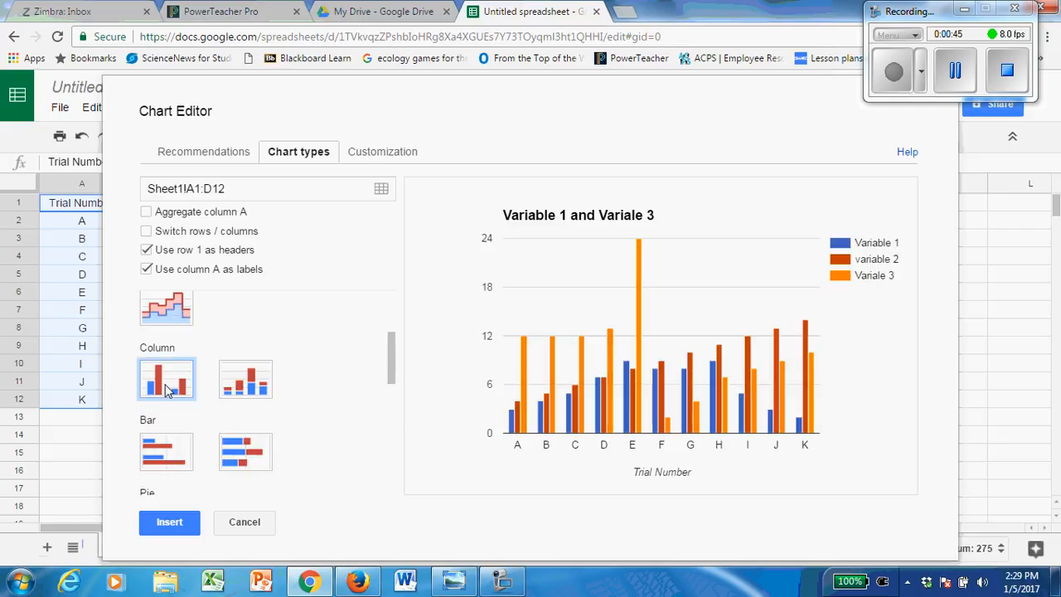
{"action": "scroll", "coordinate": [166, 390], "scroll_direction": "down", "scroll_amount": 1}
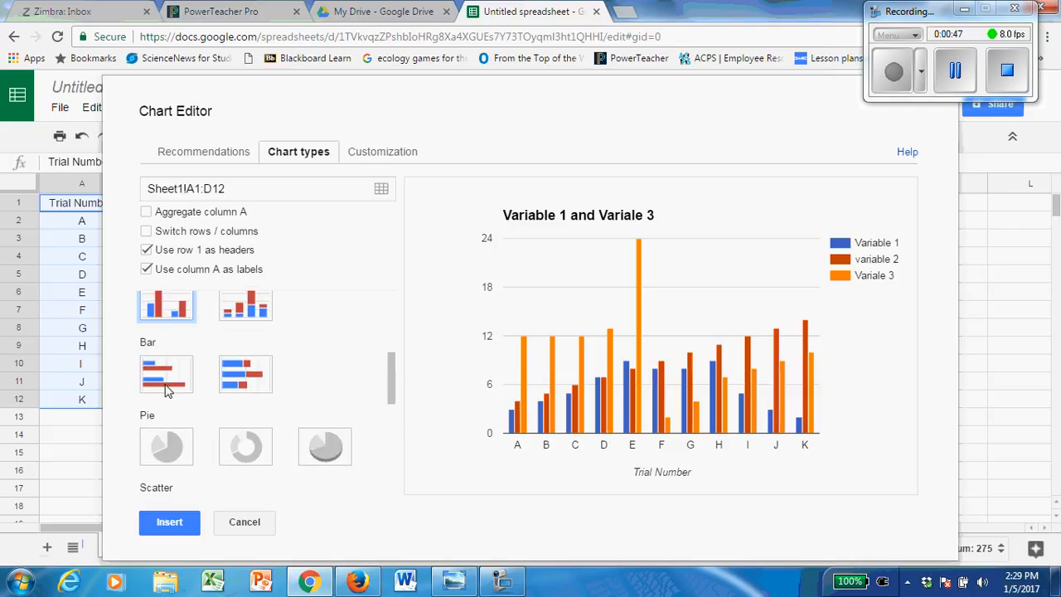
{"action": "scroll", "coordinate": [166, 389], "scroll_direction": "down", "scroll_amount": 1}
{"action": "left_click", "coordinate": [173, 444]}
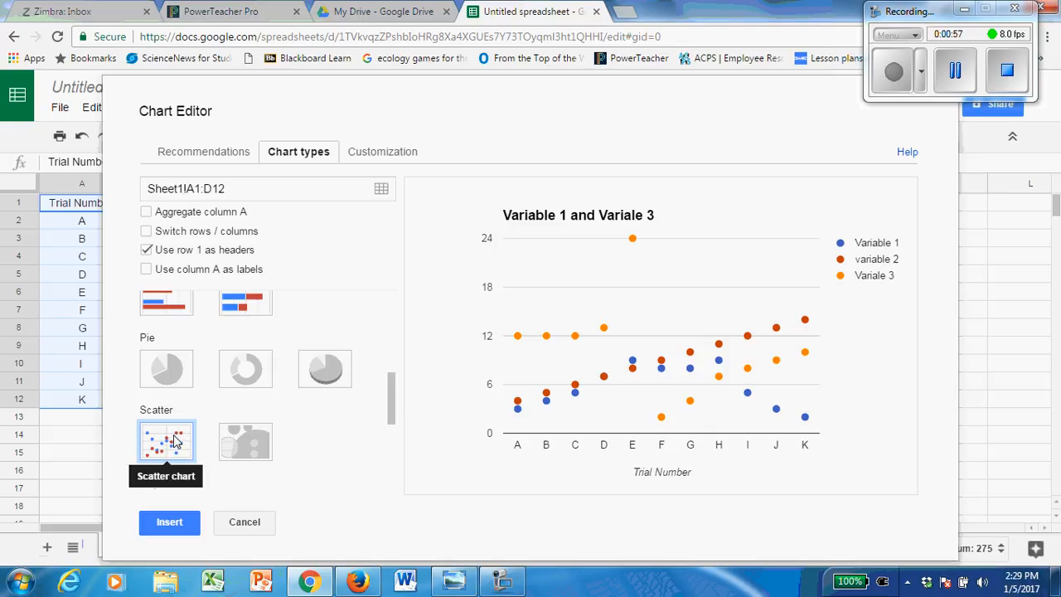
Change the previewed chart type from scatter to the basic line chart
{"action": "scroll", "coordinate": [174, 445], "scroll_direction": "up", "scroll_amount": 4}
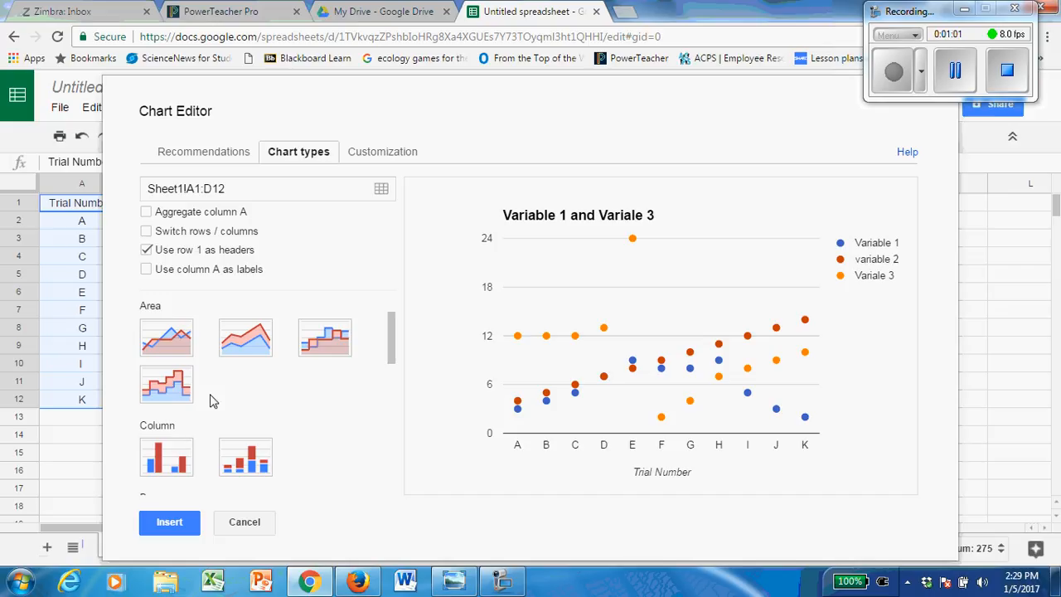
{"action": "scroll", "coordinate": [213, 401], "scroll_direction": "down", "scroll_amount": 1}
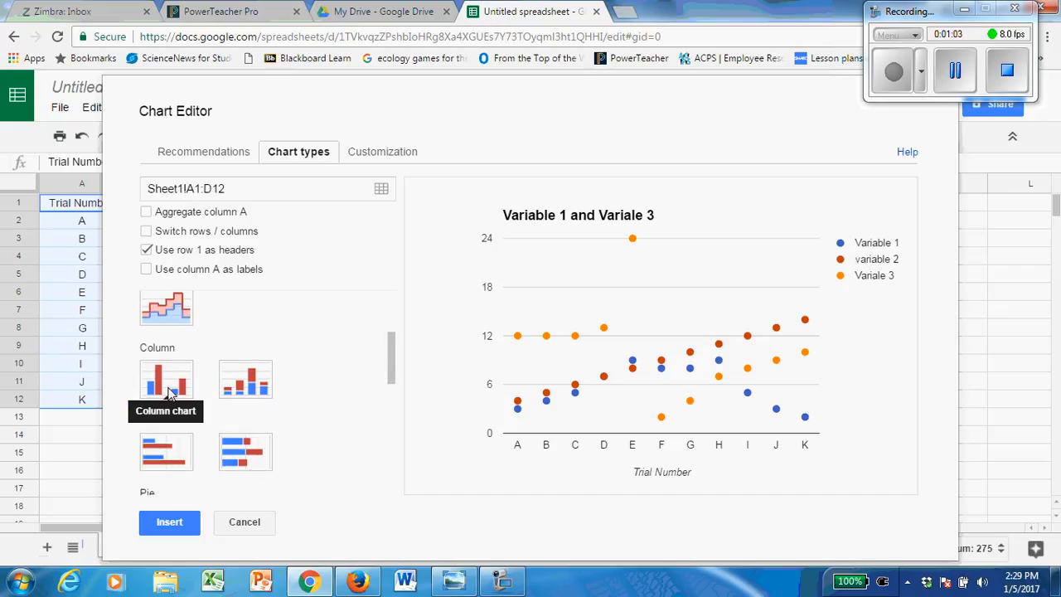
{"action": "scroll", "coordinate": [170, 393], "scroll_direction": "up", "scroll_amount": 3}
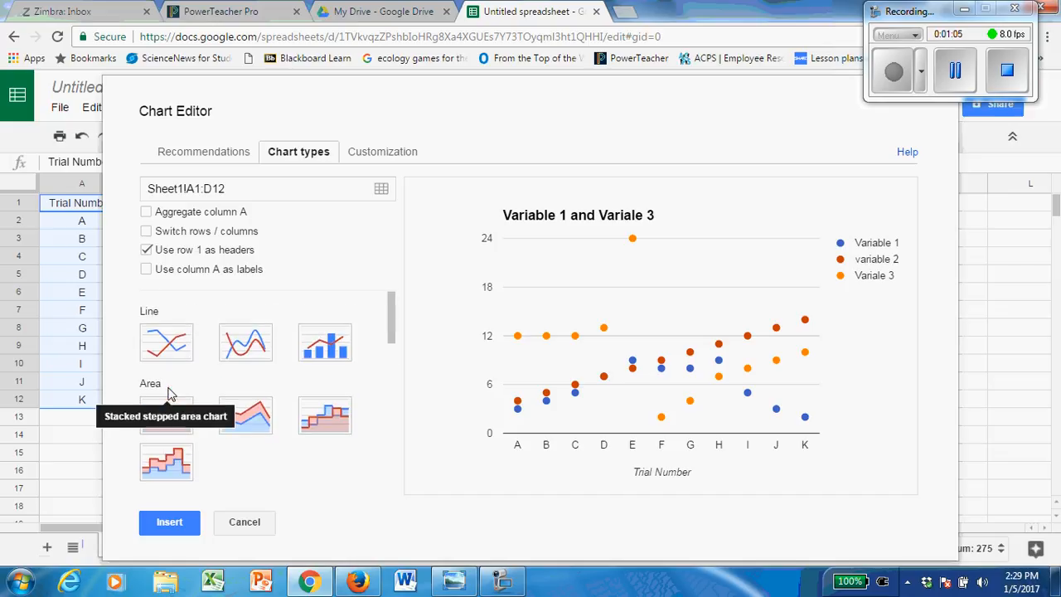
{"action": "left_click", "coordinate": [182, 353]}
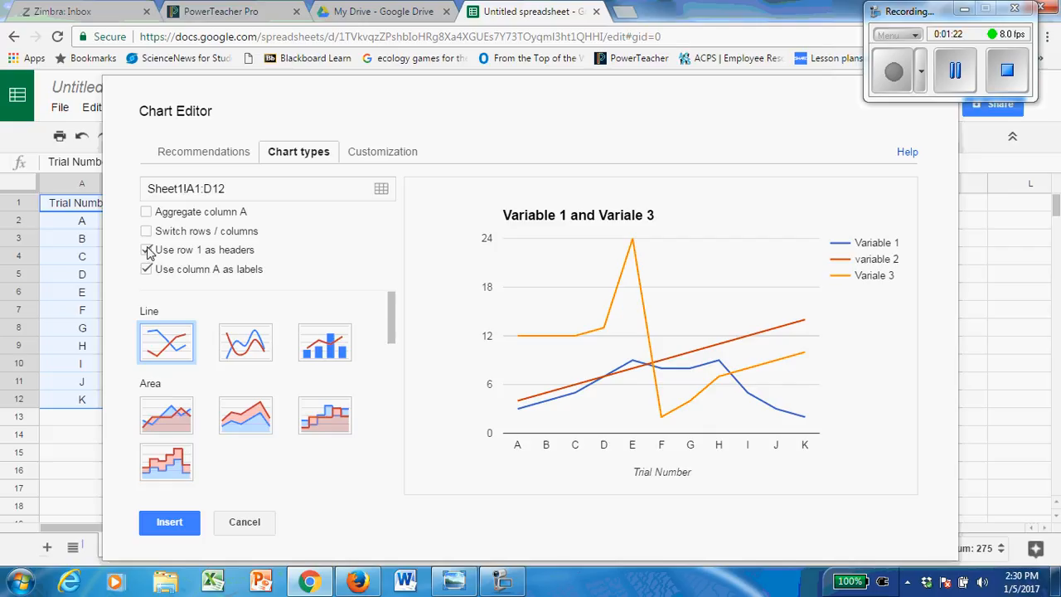
Try the column A labels, row 1 headers, switch rows/columns and aggregate options on the line chart, restoring each one
{"action": "mouse_move", "coordinate": [515, 412]}
{"action": "left_click", "coordinate": [147, 271]}
{"action": "left_click", "coordinate": [150, 251]}
{"action": "left_click", "coordinate": [147, 250]}
{"action": "left_click", "coordinate": [147, 232]}
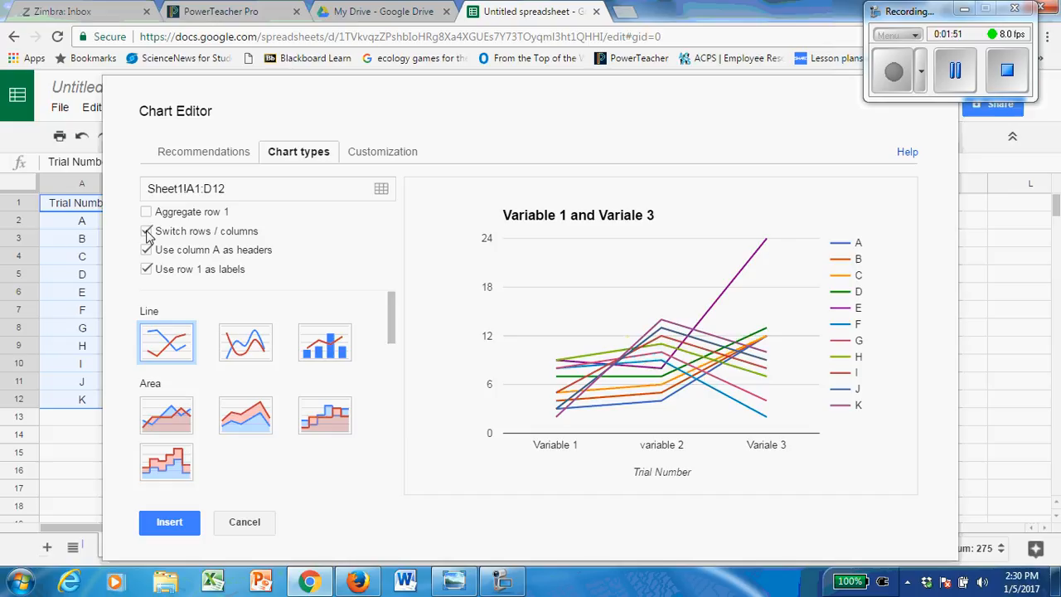
{"action": "left_click", "coordinate": [147, 232]}
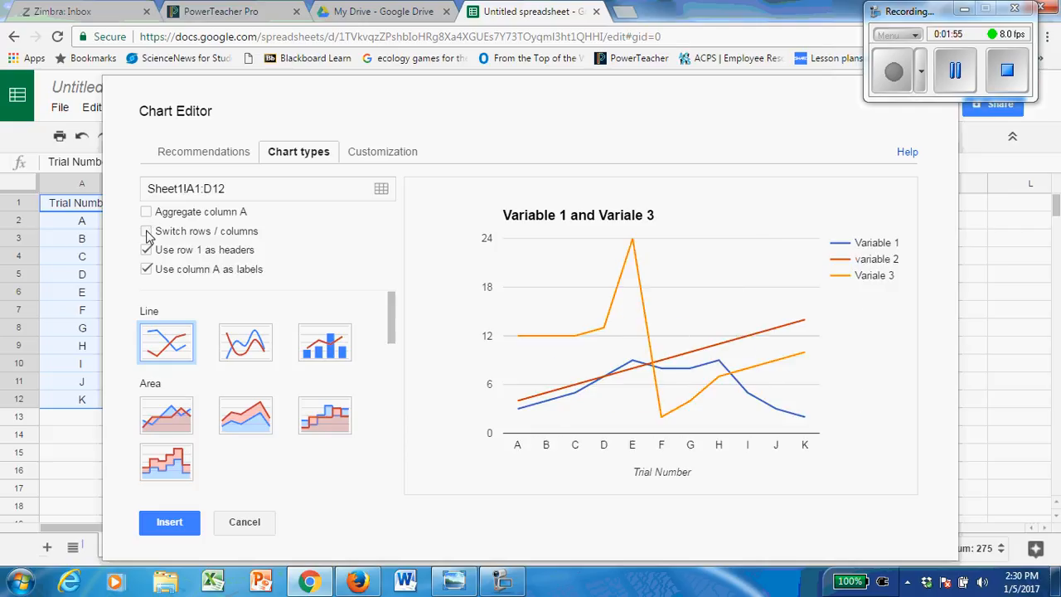
{"action": "left_click", "coordinate": [146, 212]}
{"action": "left_click", "coordinate": [147, 212]}
{"action": "left_click", "coordinate": [147, 231]}
{"action": "left_click", "coordinate": [147, 232]}
Compare how the data looks as a column chart and as a line chart
{"action": "scroll", "coordinate": [189, 356], "scroll_direction": "down", "scroll_amount": 2}
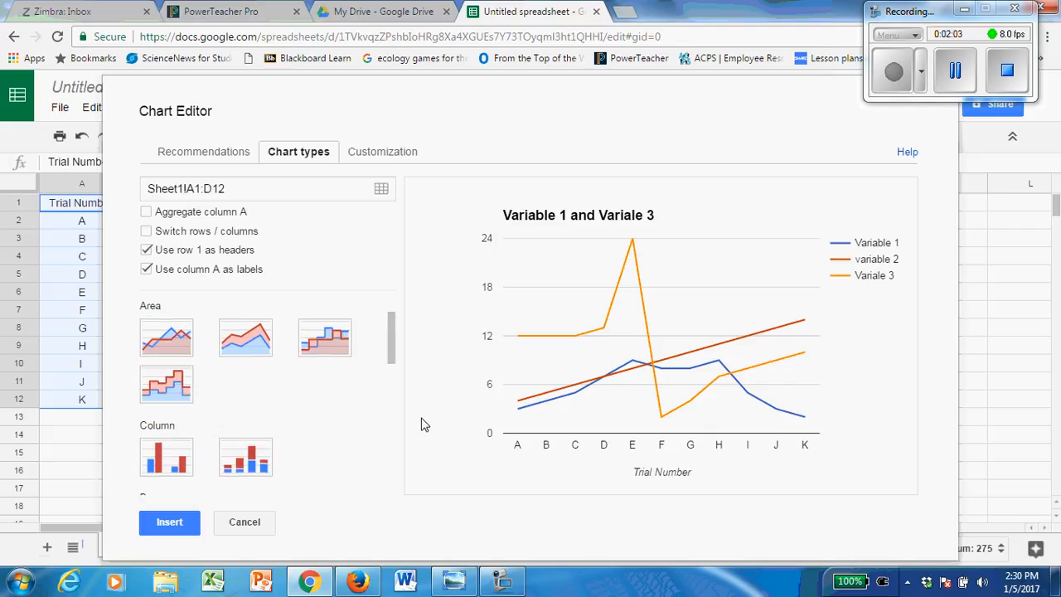
{"action": "left_click", "coordinate": [184, 461]}
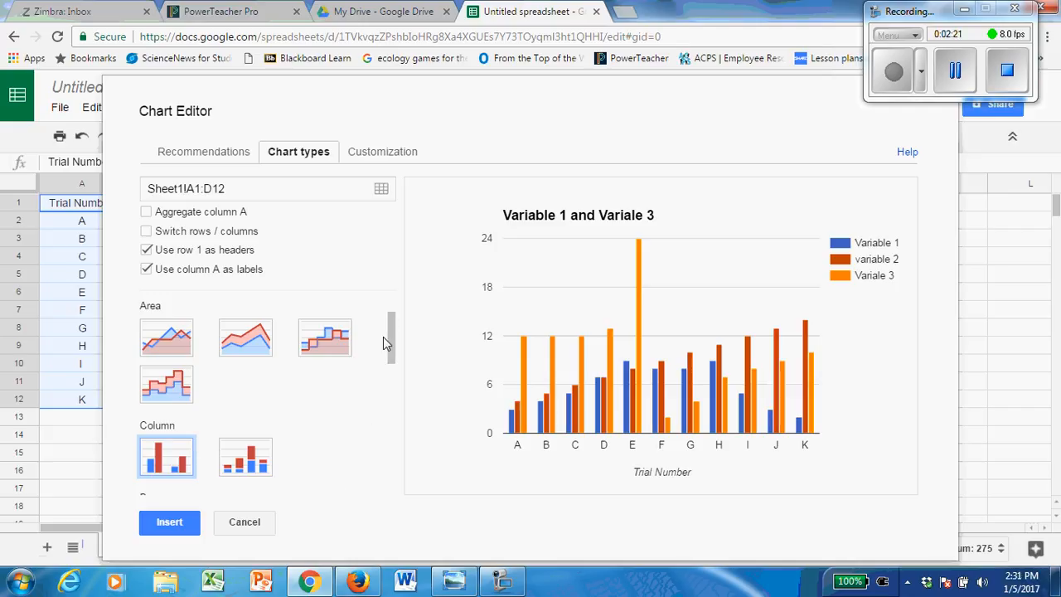
{"action": "left_click_drag", "start_coordinate": [390, 348], "coordinate": [408, 308]}
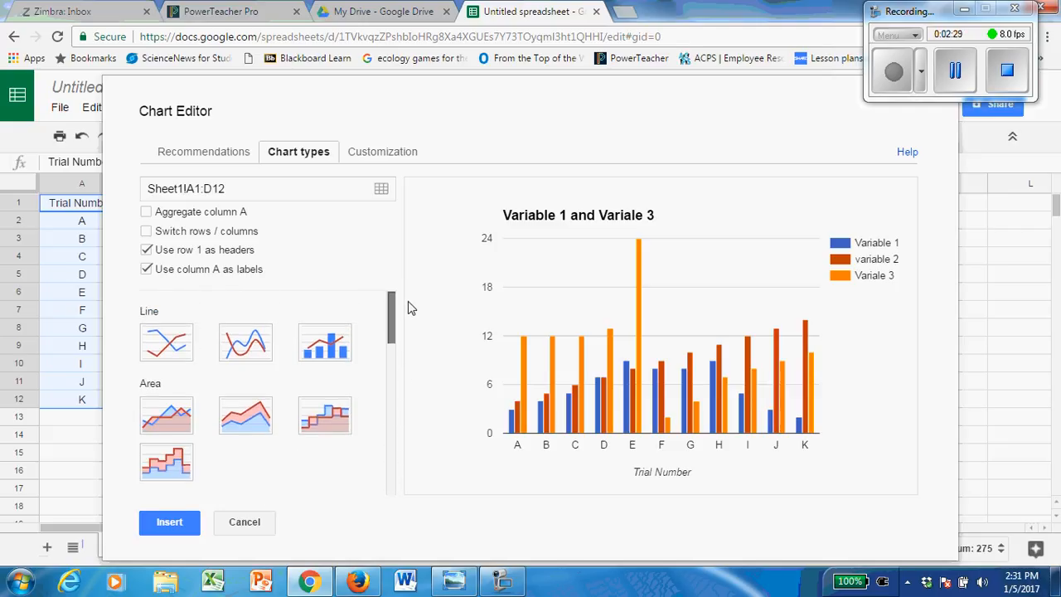
{"action": "left_click", "coordinate": [174, 356]}
Set the chart type to column chart and switch its rows and columns, keeping the header option enabled
{"action": "scroll", "coordinate": [224, 460], "scroll_direction": "down", "scroll_amount": 2}
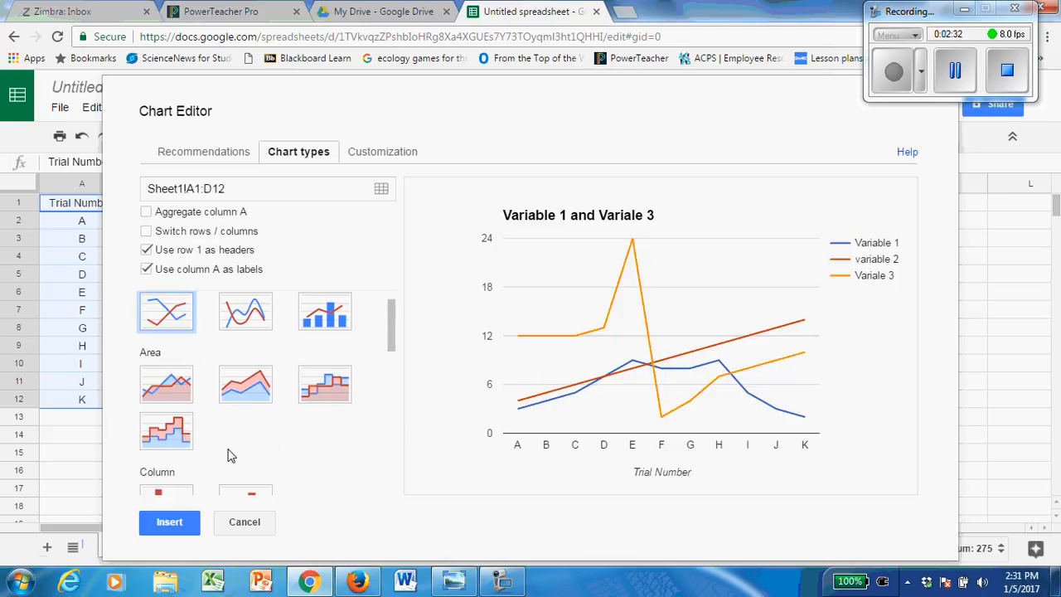
{"action": "left_click", "coordinate": [184, 386]}
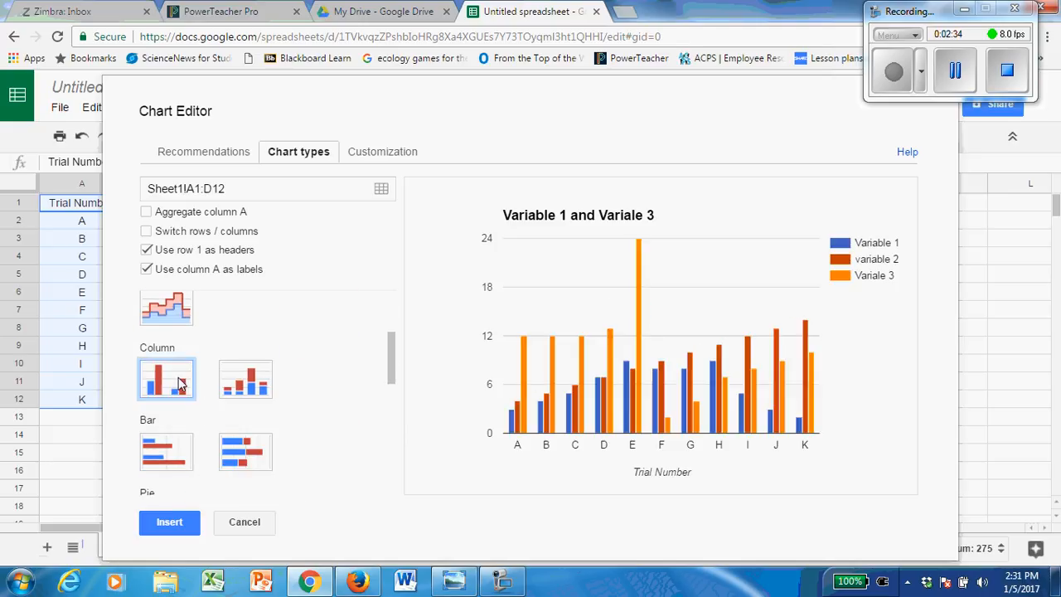
{"action": "left_click", "coordinate": [147, 250]}
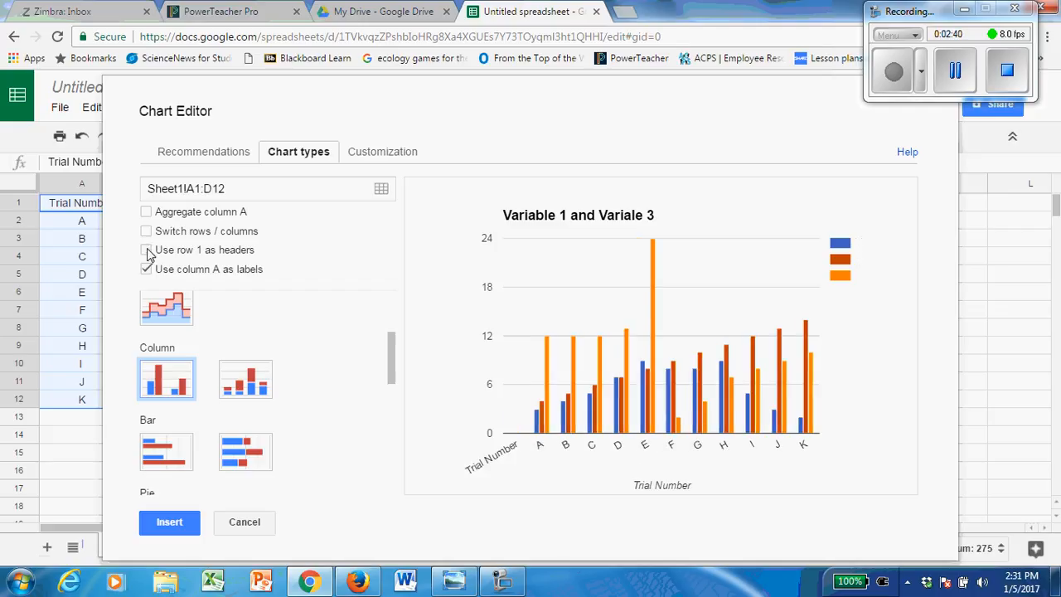
{"action": "left_click", "coordinate": [147, 250]}
{"action": "left_click", "coordinate": [146, 232]}
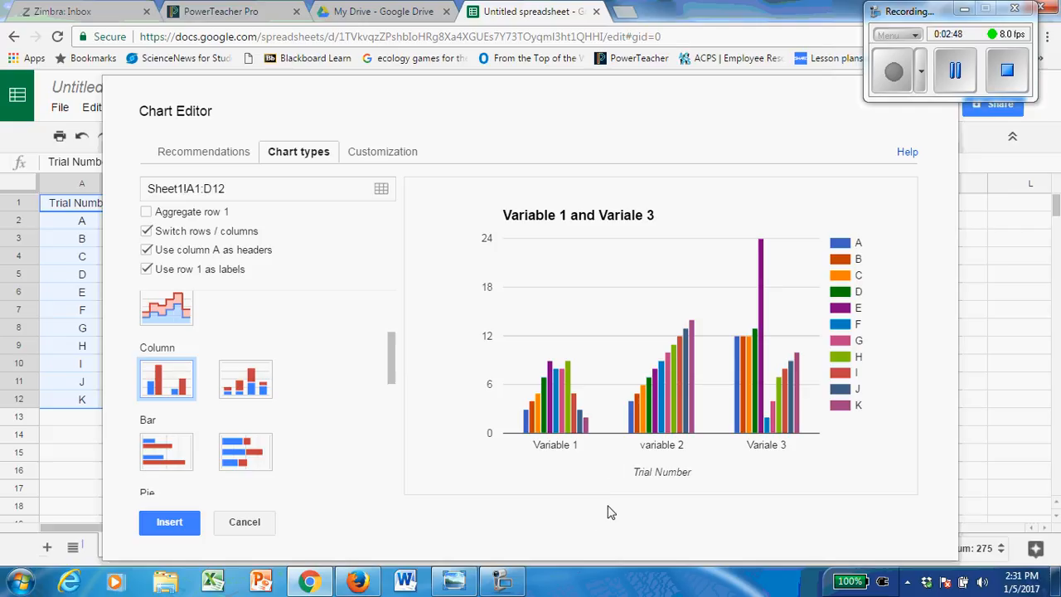
Replace the chart title with "Practice Graph"
{"action": "left_click", "coordinate": [380, 163]}
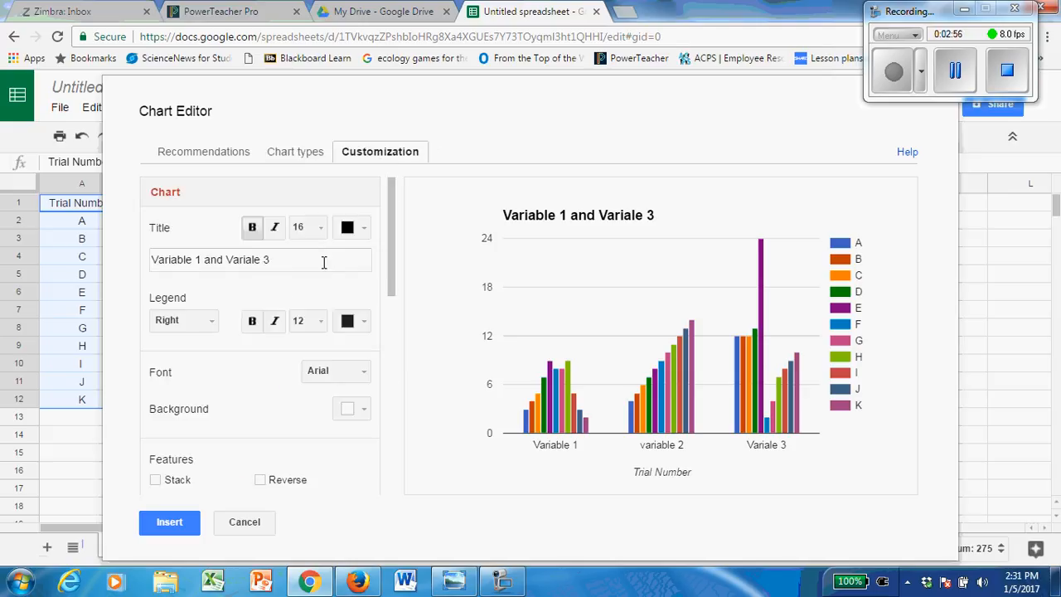
{"action": "left_click", "coordinate": [293, 260]}
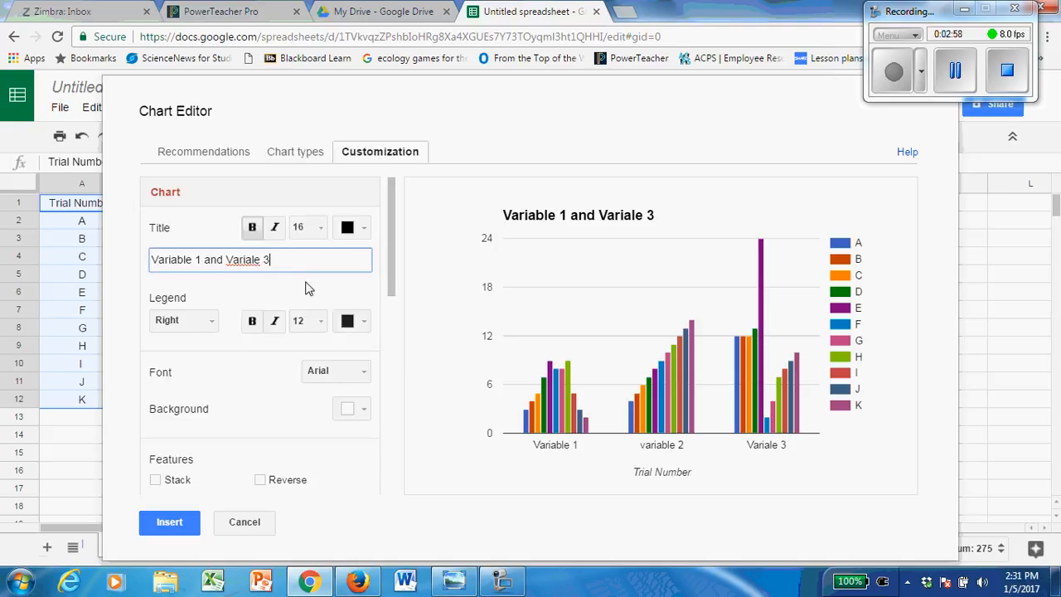
{"action": "left_click_drag", "start_coordinate": [291, 261], "coordinate": [132, 262]}
{"action": "key", "text": "BackSpace"}
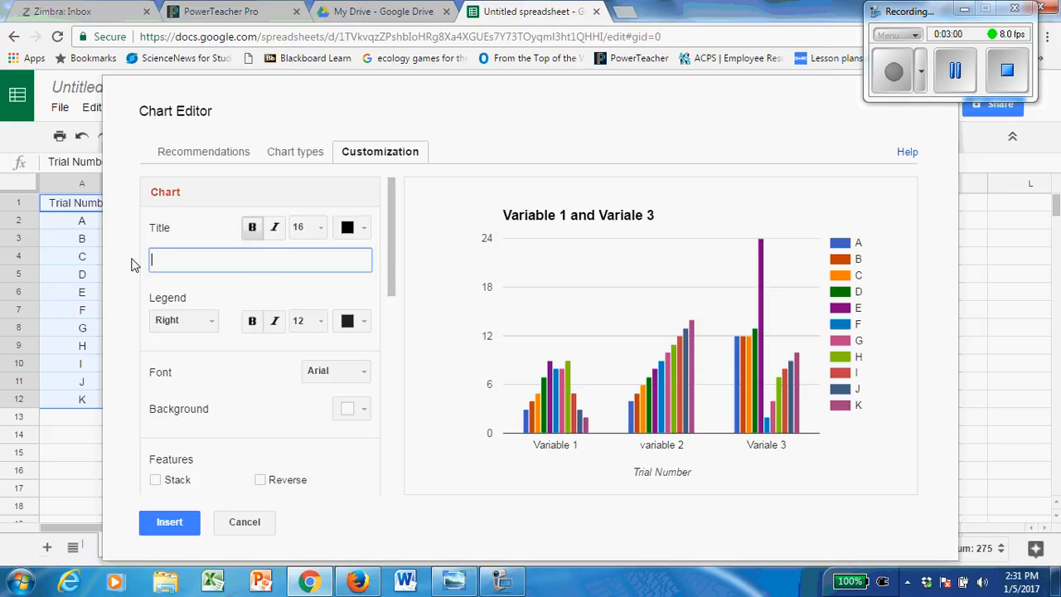
{"action": "type", "text": "Practice Graph"}
{"action": "left_click", "coordinate": [290, 341]}
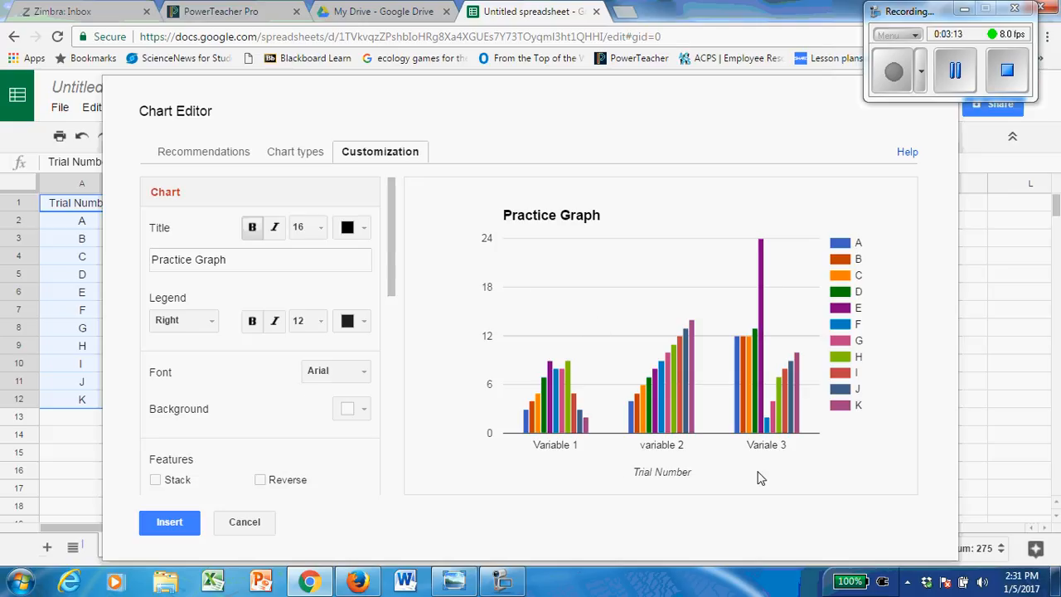
Replace the horizontal axis title with "Variables"
{"action": "left_click_drag", "start_coordinate": [393, 285], "coordinate": [396, 373]}
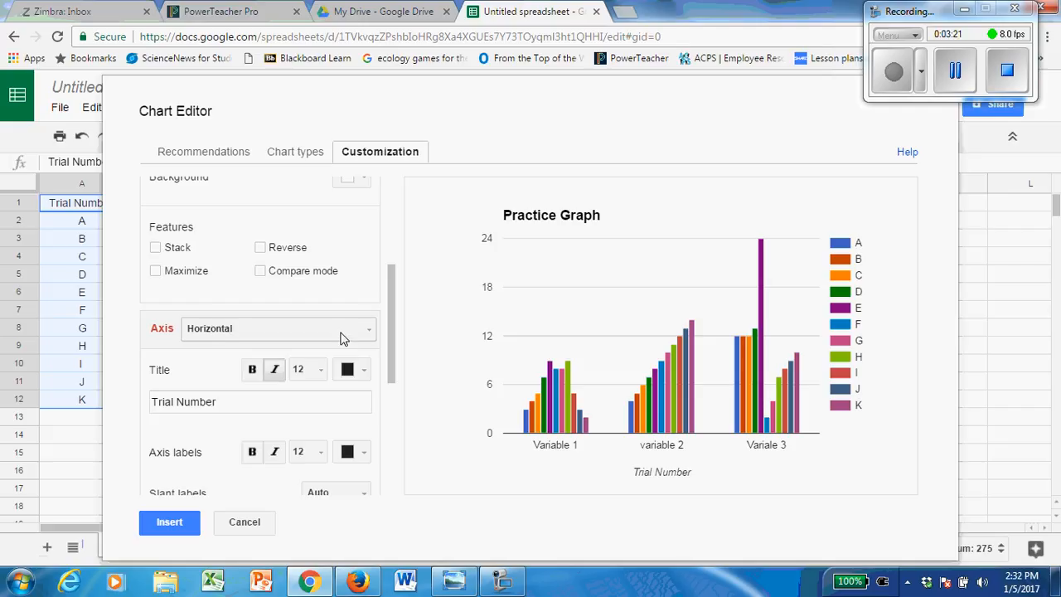
{"action": "left_click", "coordinate": [227, 402]}
{"action": "left_click_drag", "start_coordinate": [228, 401], "coordinate": [140, 388]}
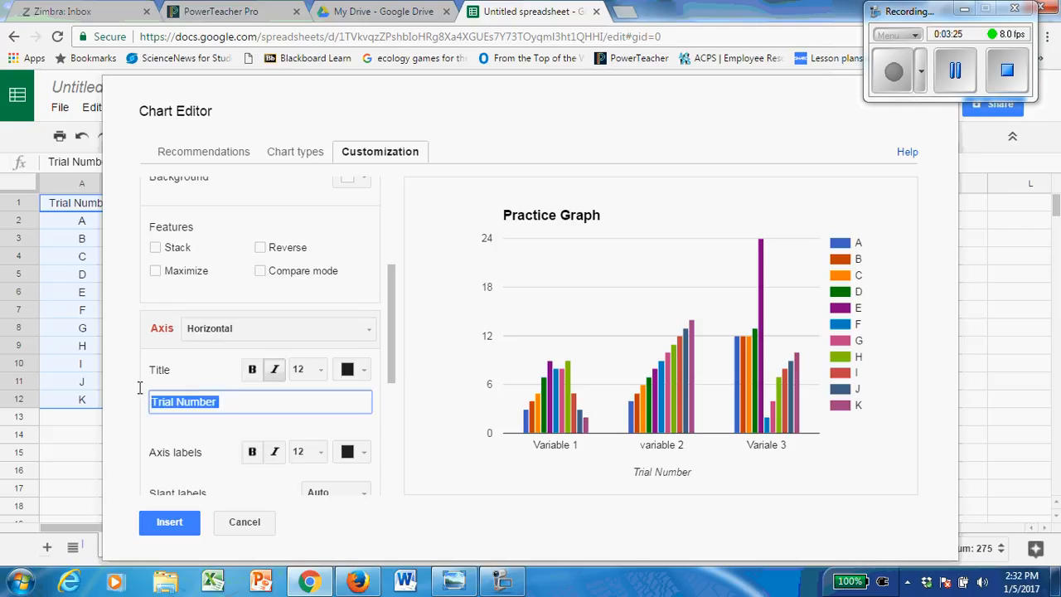
{"action": "key", "text": "BackSpace"}
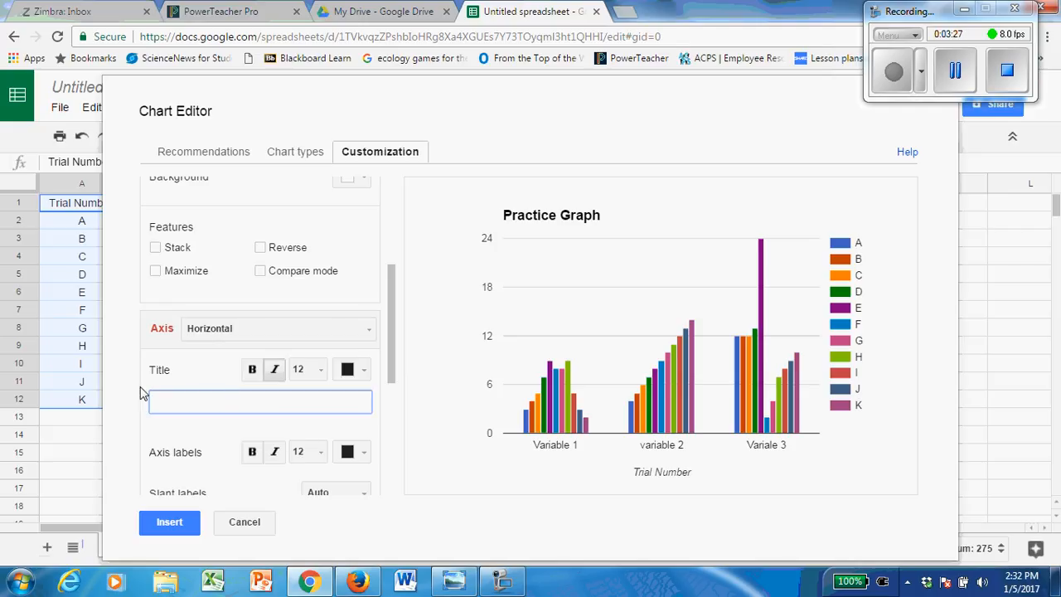
{"action": "type", "text": "independen"}
{"action": "key", "text": "BackSpace"}
{"action": "key", "text": "BackSpace"}
{"action": "key", "text": "BackSpace"}
{"action": "key", "text": "BackSpace"}
{"action": "key", "text": "BackSpace"}
{"action": "key", "text": "BackSpace"}
{"action": "key", "text": "BackSpace"}
{"action": "key", "text": "BackSpace"}
{"action": "key", "text": "BackSpace"}
{"action": "key", "text": "BackSpace"}
{"action": "key", "text": "BackSpace"}
{"action": "type", "text": "ara"}
{"action": "left_click", "coordinate": [371, 308]}
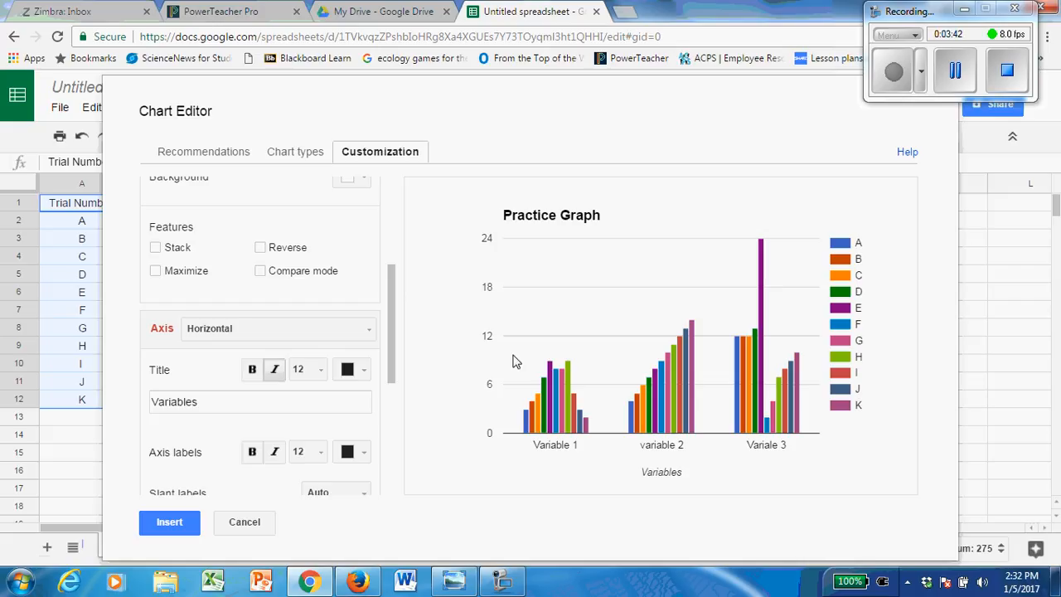
Set the left vertical axis title to "Metric Units"
{"action": "left_click", "coordinate": [296, 335]}
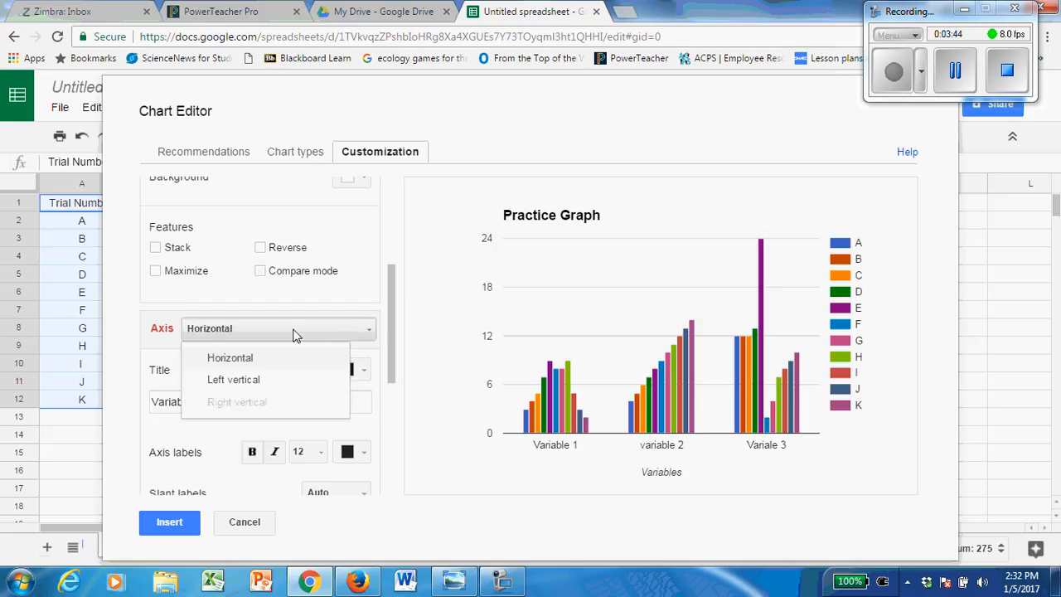
{"action": "left_click", "coordinate": [267, 379]}
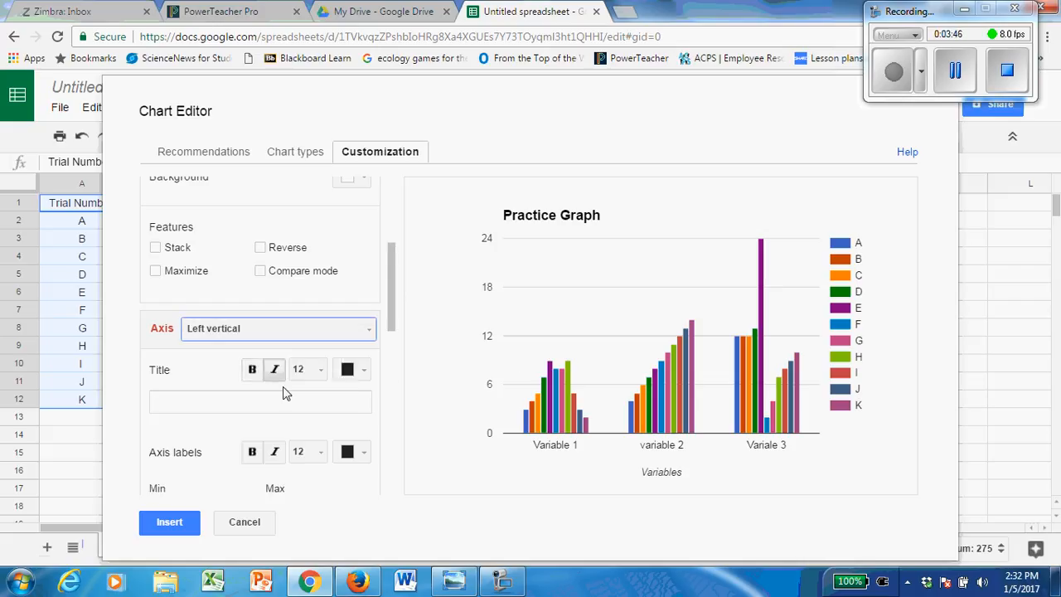
{"action": "left_click", "coordinate": [245, 401]}
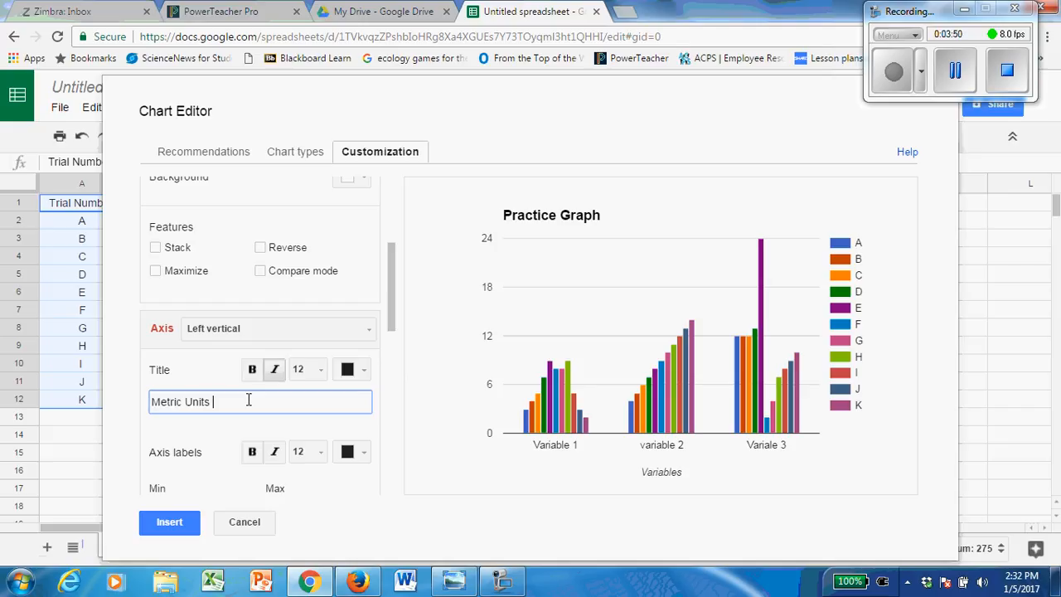
{"action": "type", "text": "Metric Units"}
{"action": "left_click", "coordinate": [365, 292]}
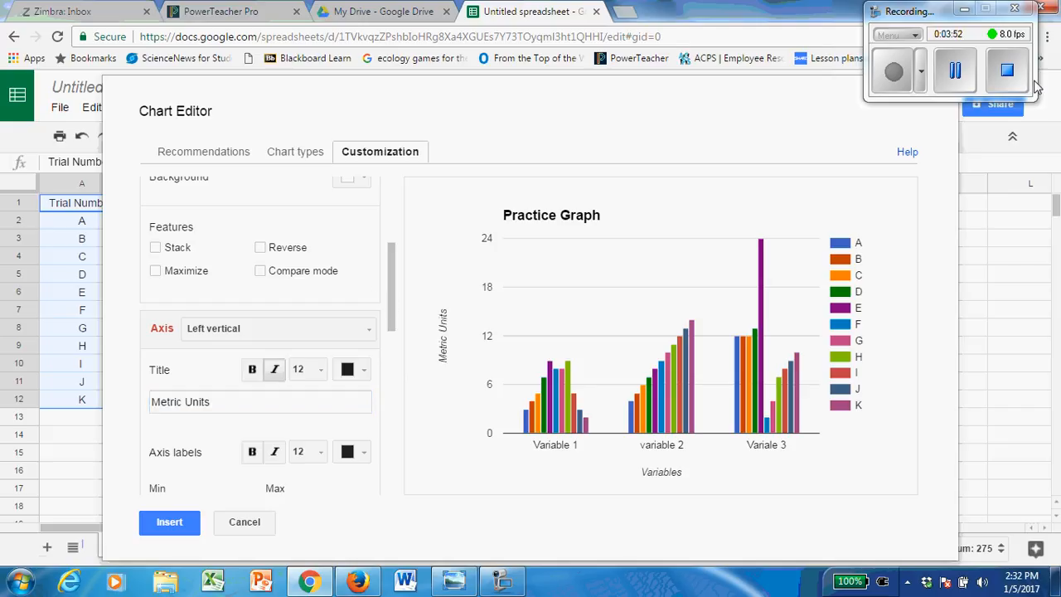
{"action": "left_click", "coordinate": [896, 73]}
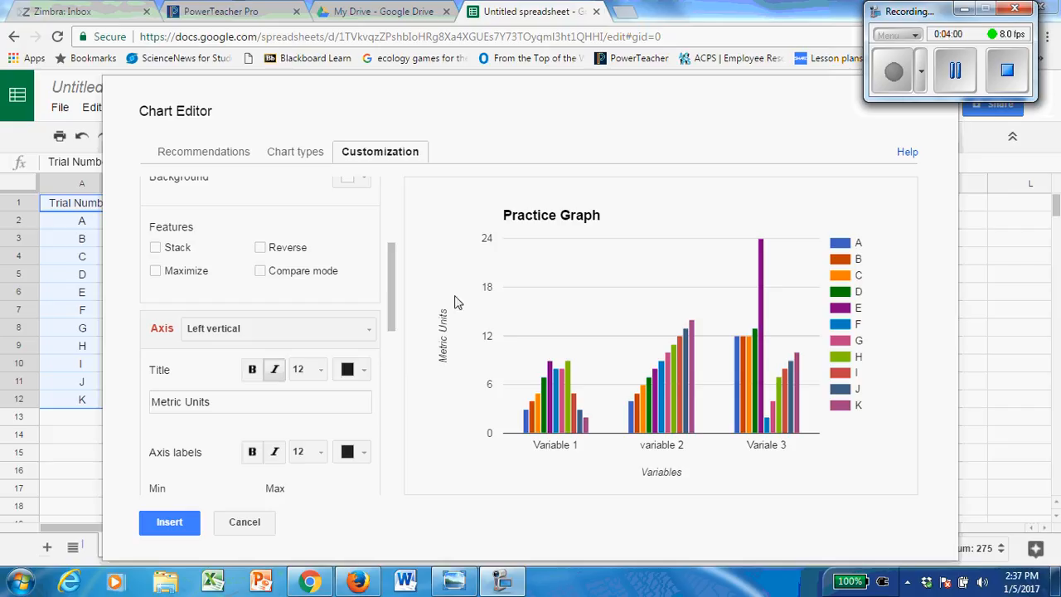
{"action": "left_click", "coordinate": [344, 310]}
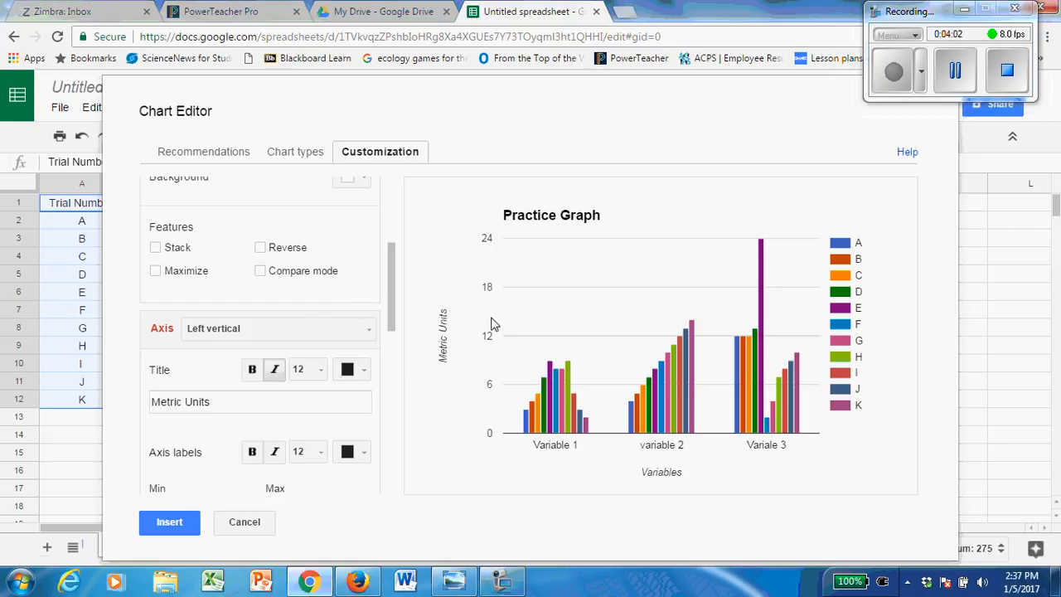
{"action": "left_click_drag", "start_coordinate": [393, 300], "coordinate": [393, 352]}
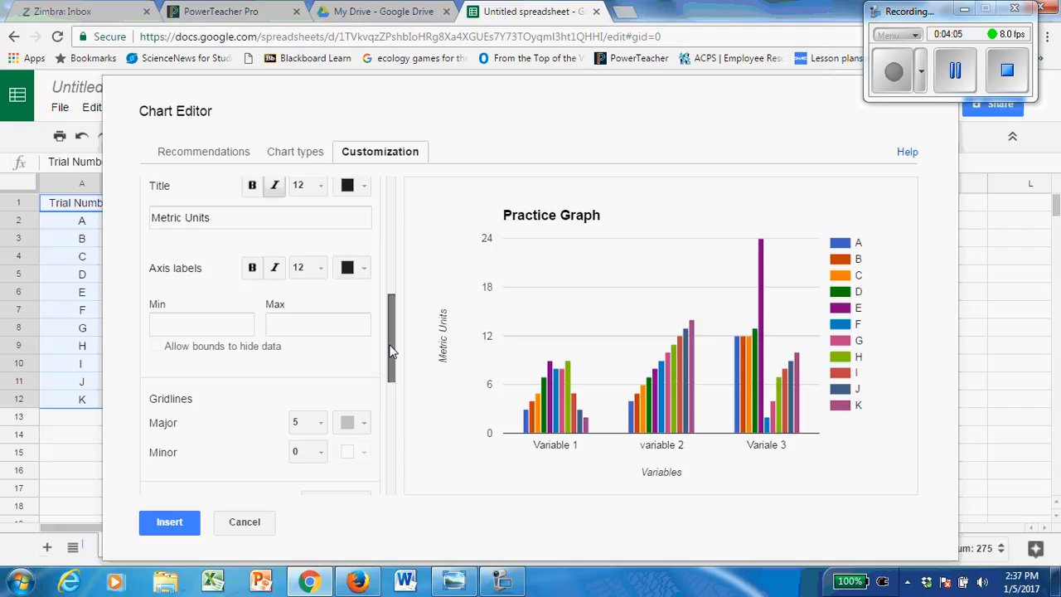
{"action": "left_click", "coordinate": [360, 268]}
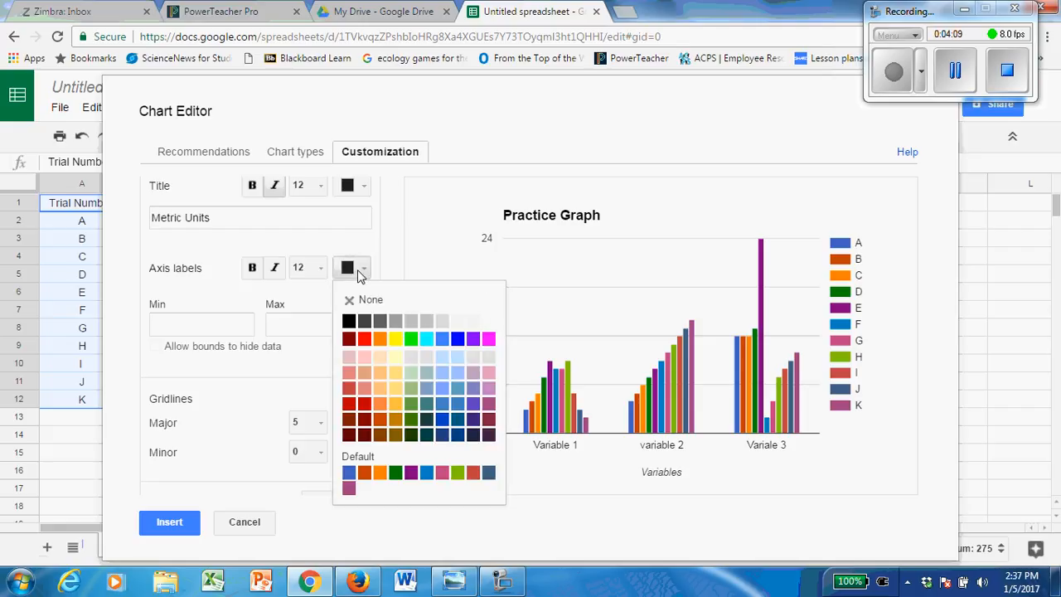
{"action": "left_click", "coordinate": [378, 252]}
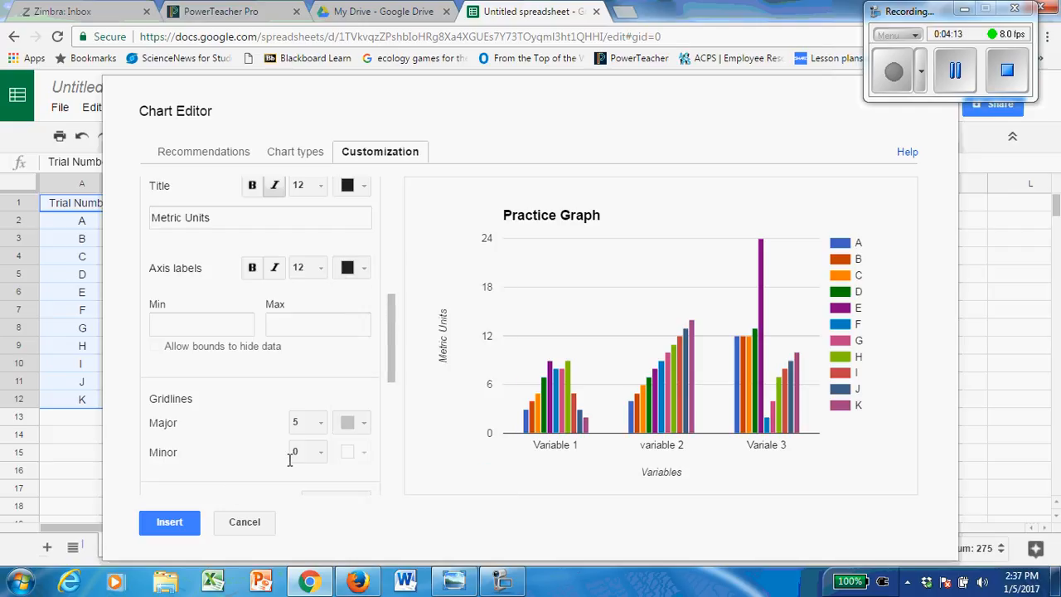
Insert the finished chart into the sheet and save it as an image file
{"action": "left_click", "coordinate": [180, 523]}
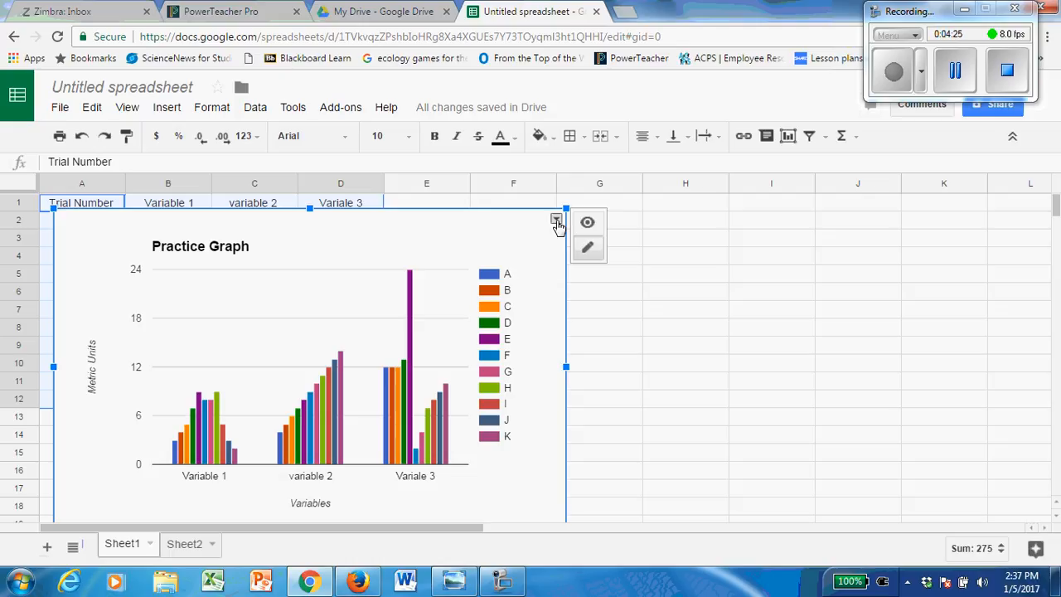
{"action": "left_click", "coordinate": [556, 221]}
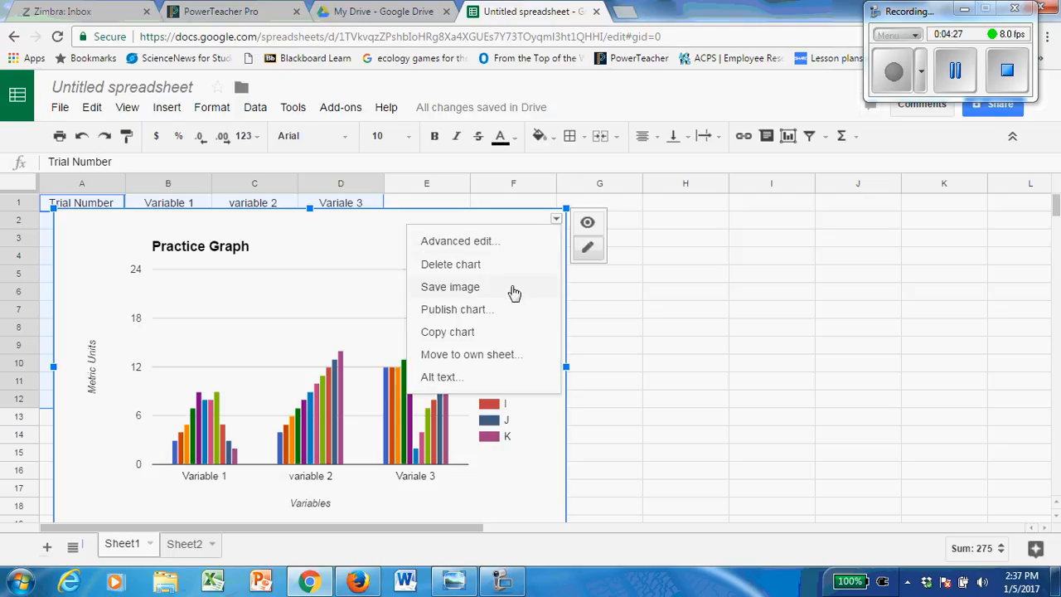
{"action": "left_click", "coordinate": [450, 287]}
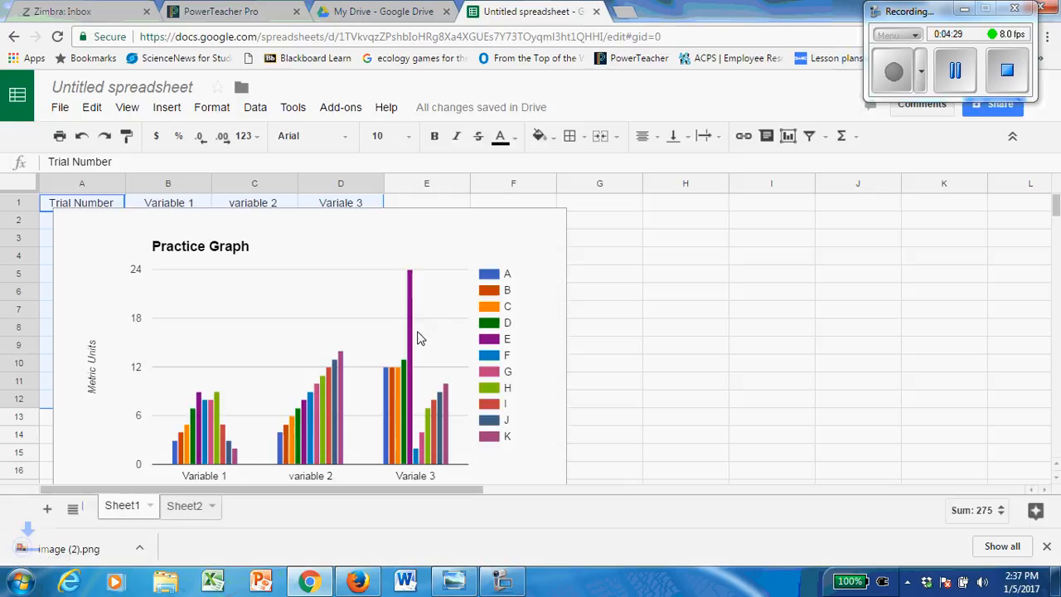
{"action": "left_click", "coordinate": [116, 556]}
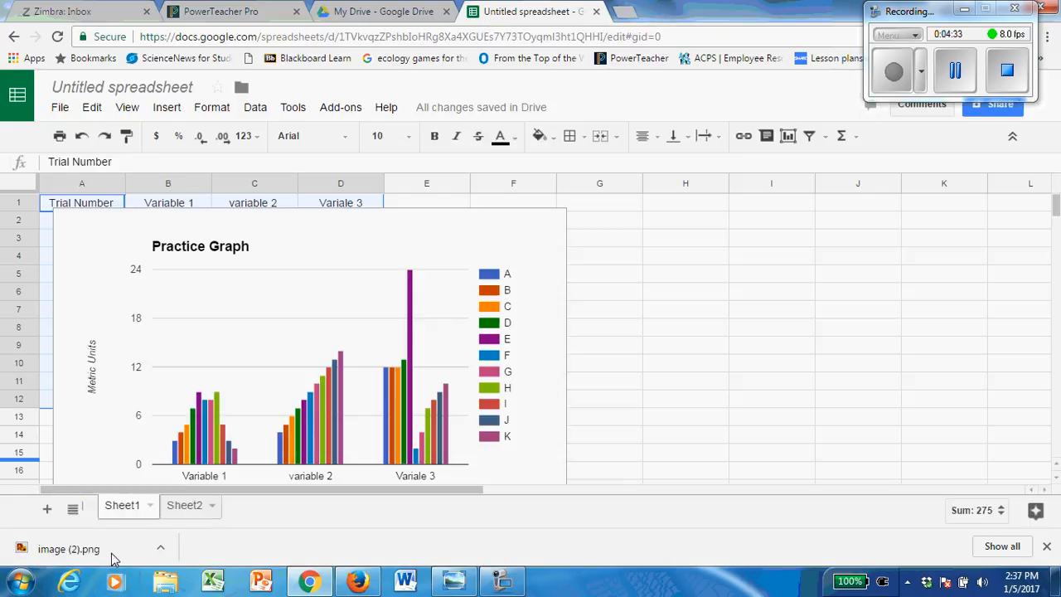
{"action": "left_click", "coordinate": [1050, 6]}
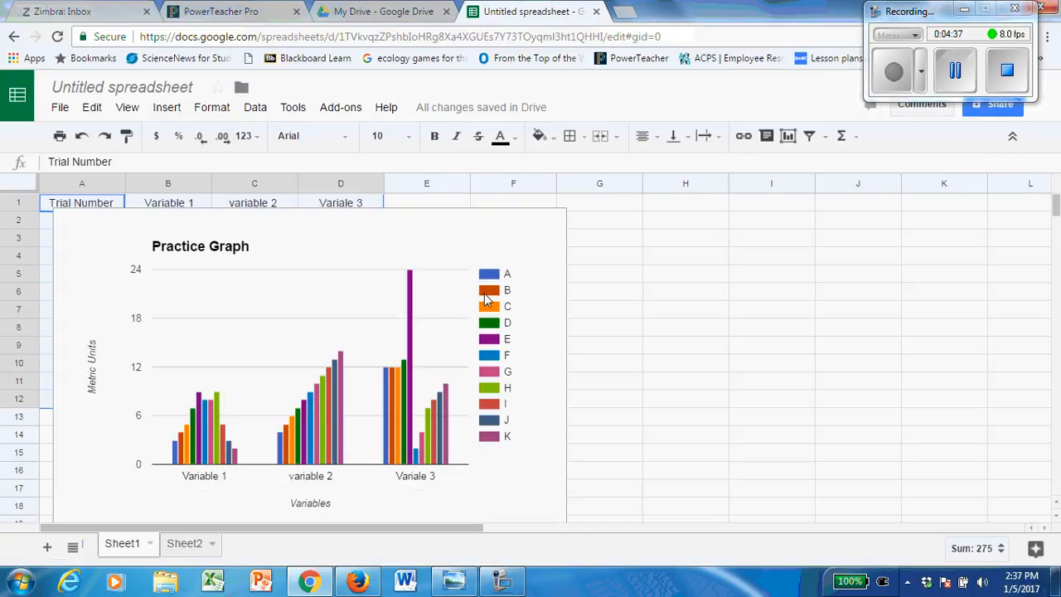
{"action": "left_click", "coordinate": [484, 292]}
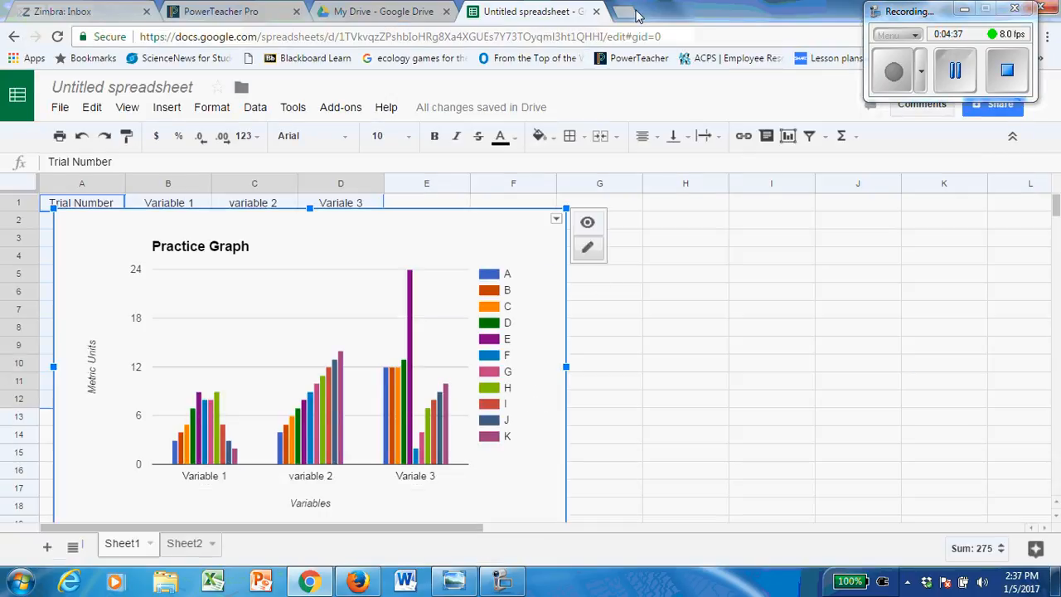
Switch to Google Drive and create a new blank Google Docs document
{"action": "left_click", "coordinate": [381, 11]}
{"action": "left_click", "coordinate": [62, 135]}
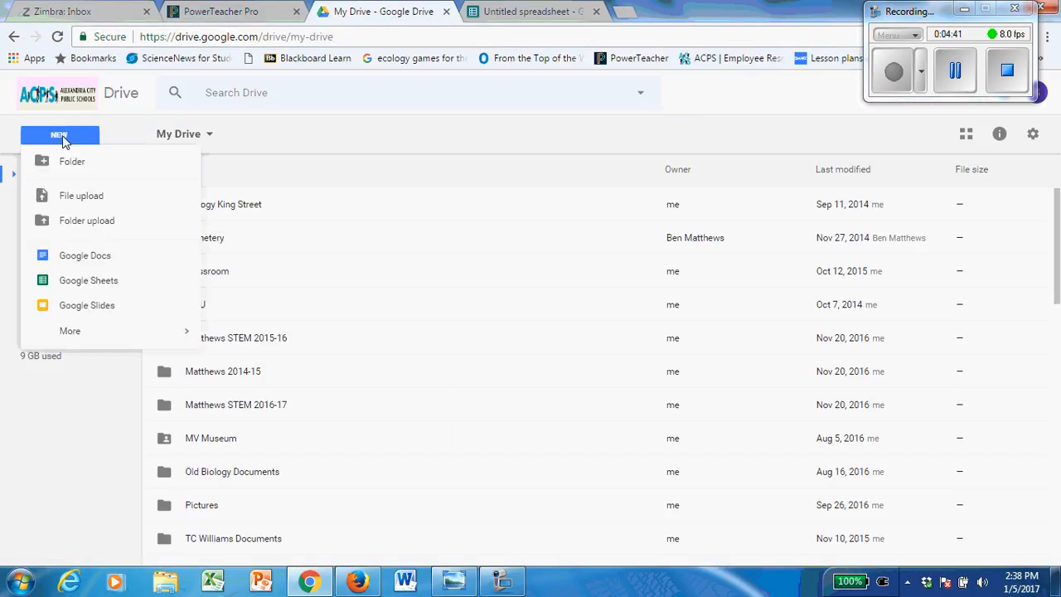
{"action": "left_click", "coordinate": [106, 266]}
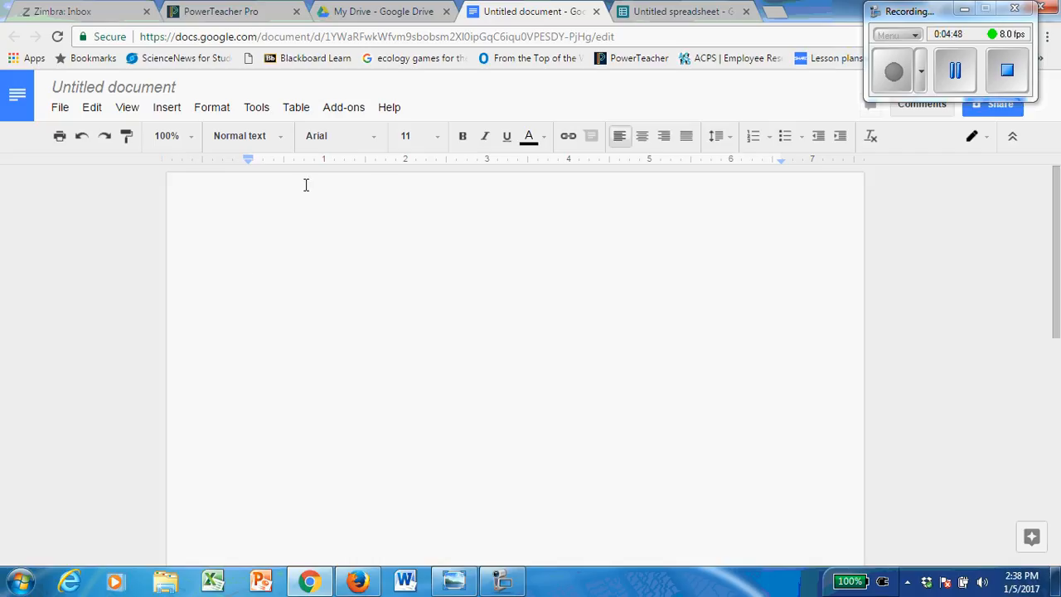
Start inserting an image into the document by choosing a file to upload from the computer
{"action": "left_click", "coordinate": [167, 107]}
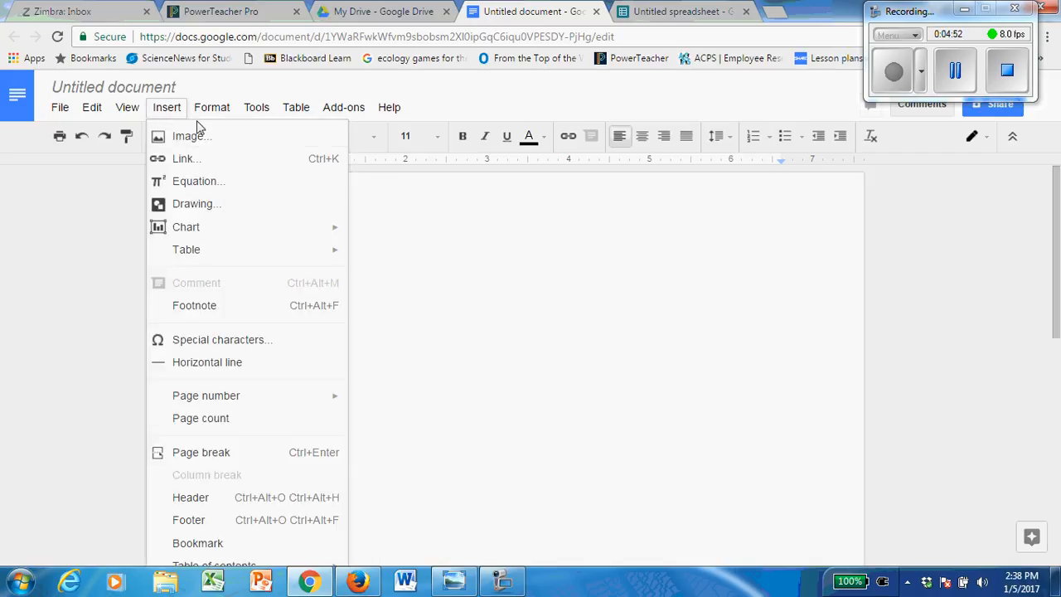
{"action": "left_click", "coordinate": [199, 141]}
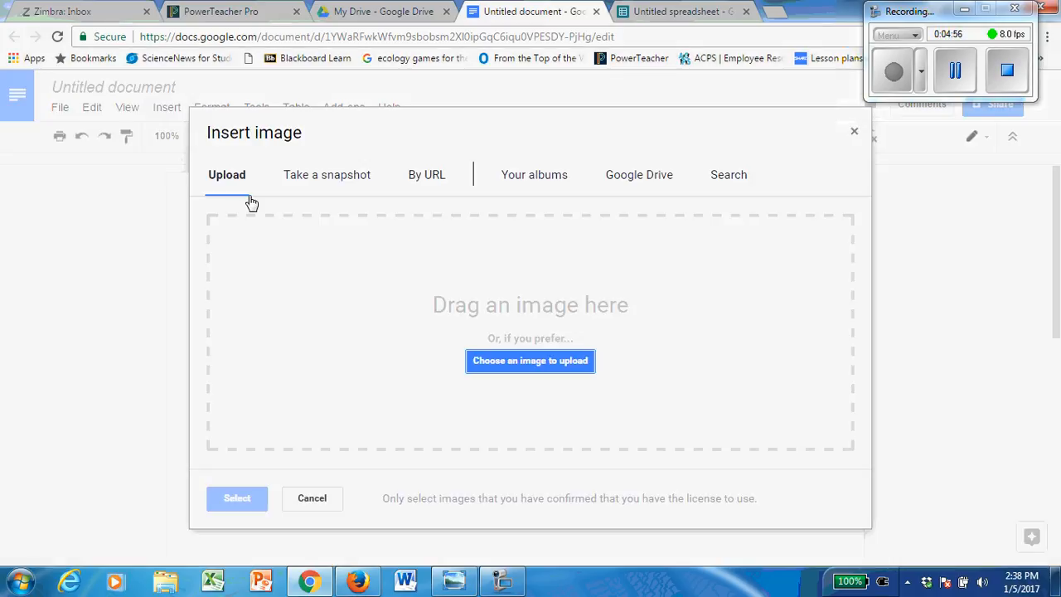
{"action": "left_click", "coordinate": [516, 365]}
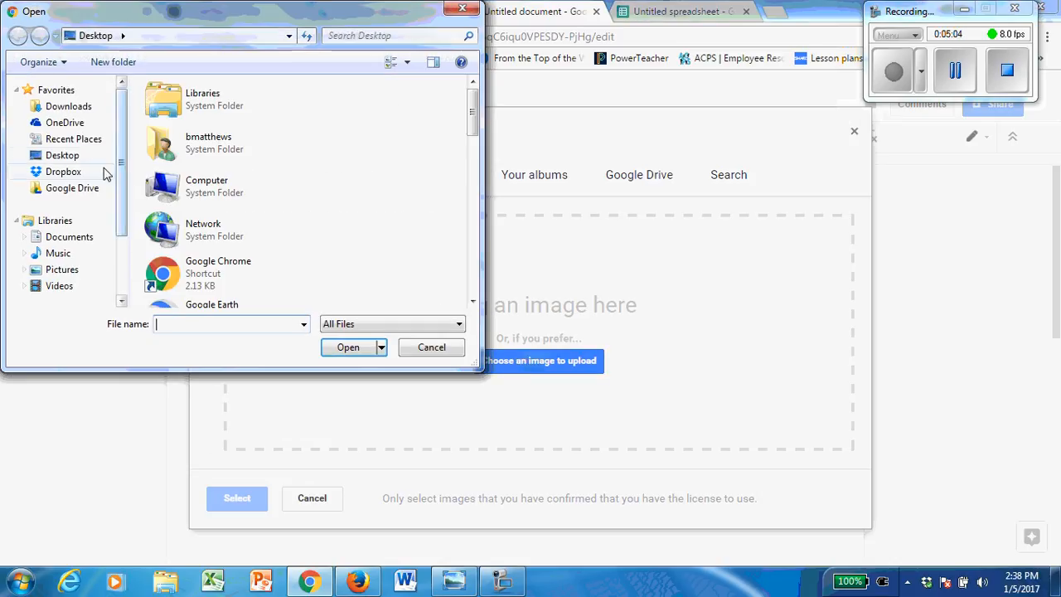
Look through the Downloads folder for the saved chart image and close the file chooser
{"action": "left_click", "coordinate": [84, 112]}
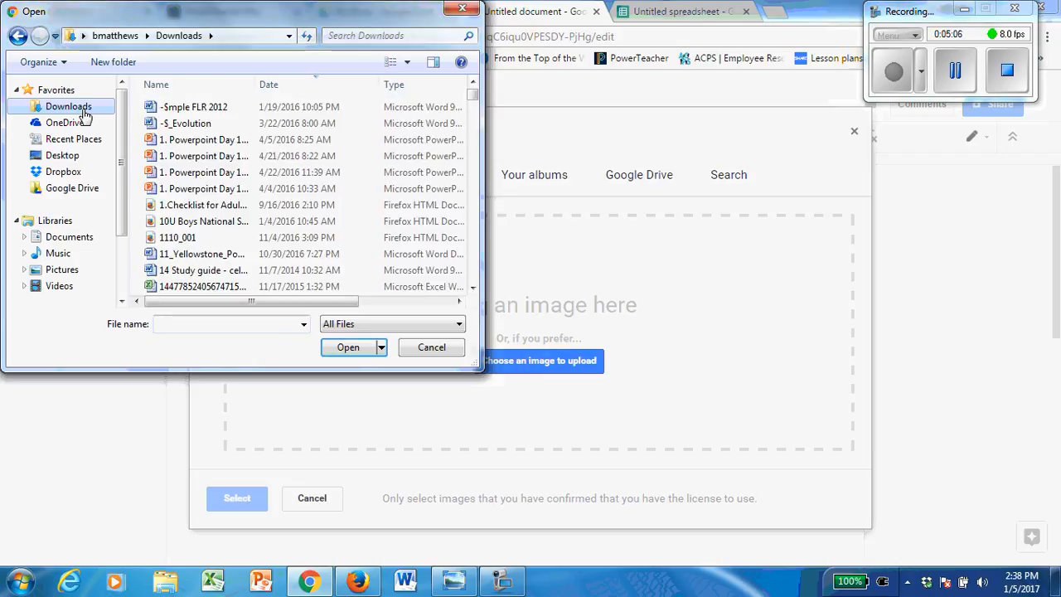
{"action": "scroll", "coordinate": [217, 205], "scroll_direction": "down", "scroll_amount": 2}
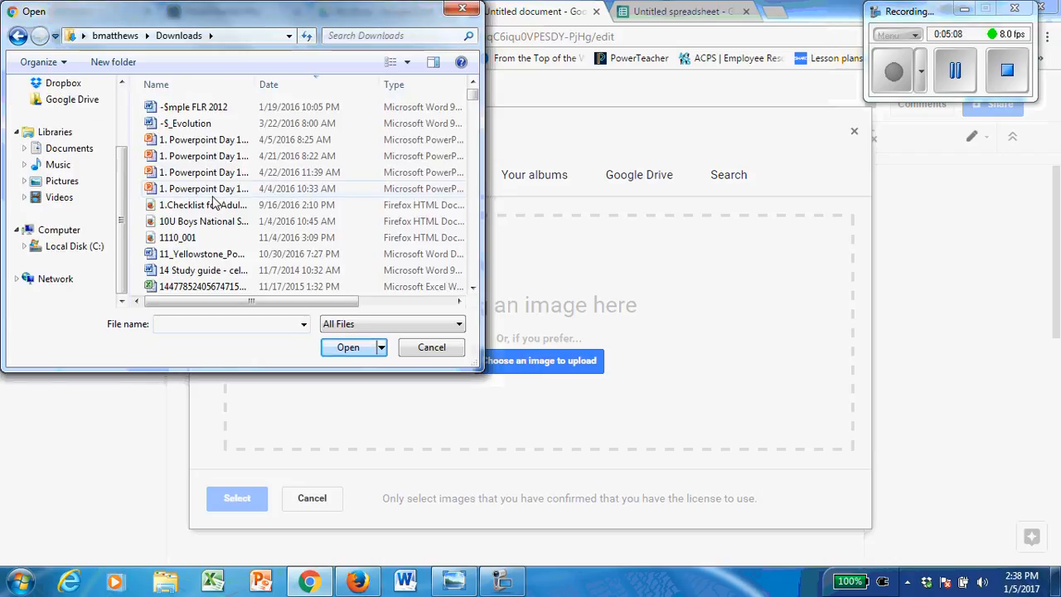
{"action": "left_click", "coordinate": [219, 205]}
{"action": "scroll", "coordinate": [220, 204], "scroll_direction": "down", "scroll_amount": 10}
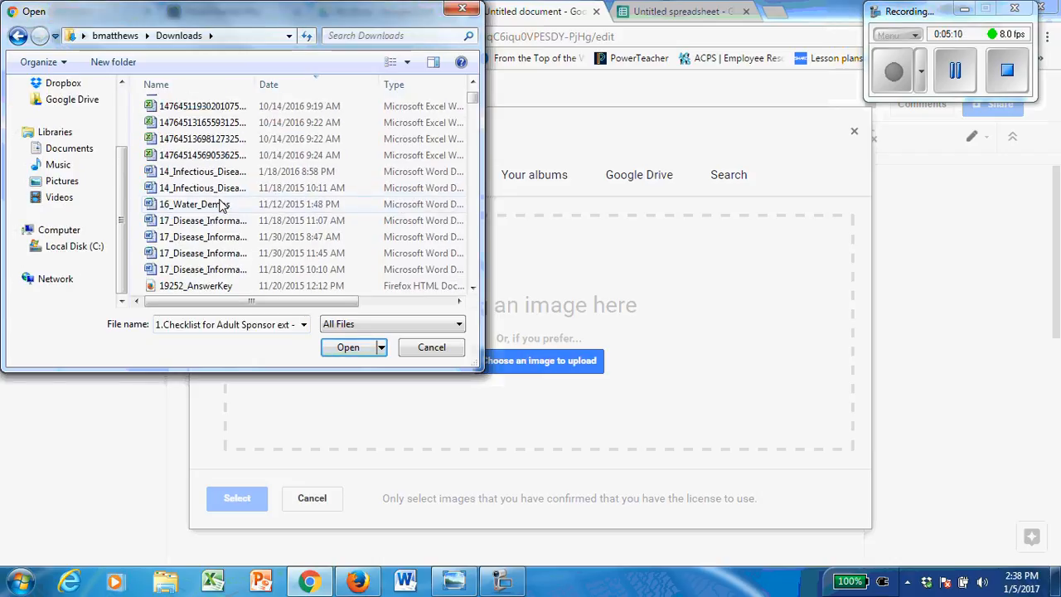
{"action": "scroll", "coordinate": [220, 204], "scroll_direction": "down", "scroll_amount": 12}
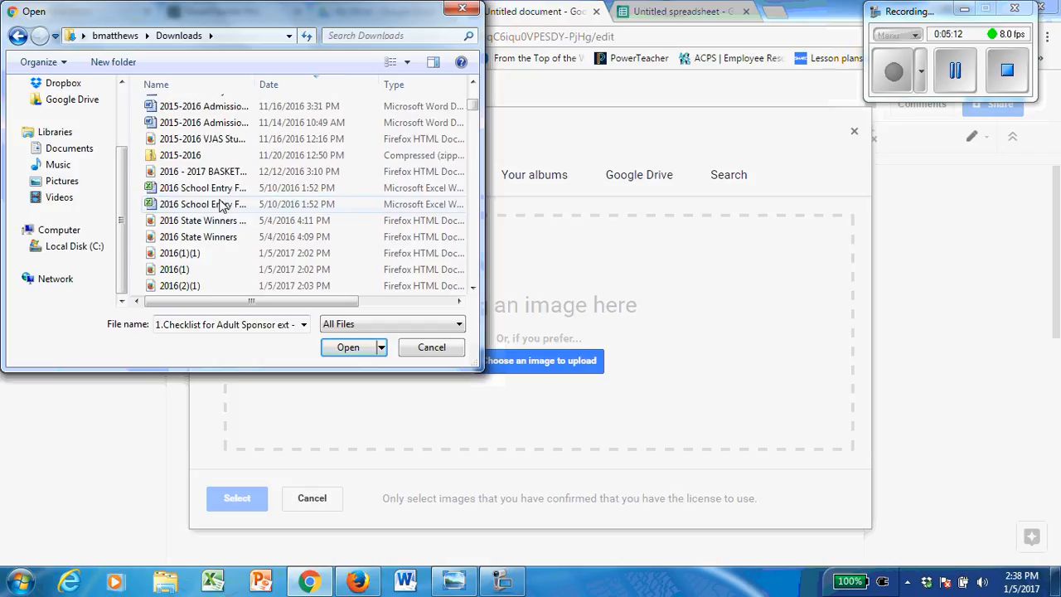
{"action": "scroll", "coordinate": [219, 205], "scroll_direction": "down", "scroll_amount": 10}
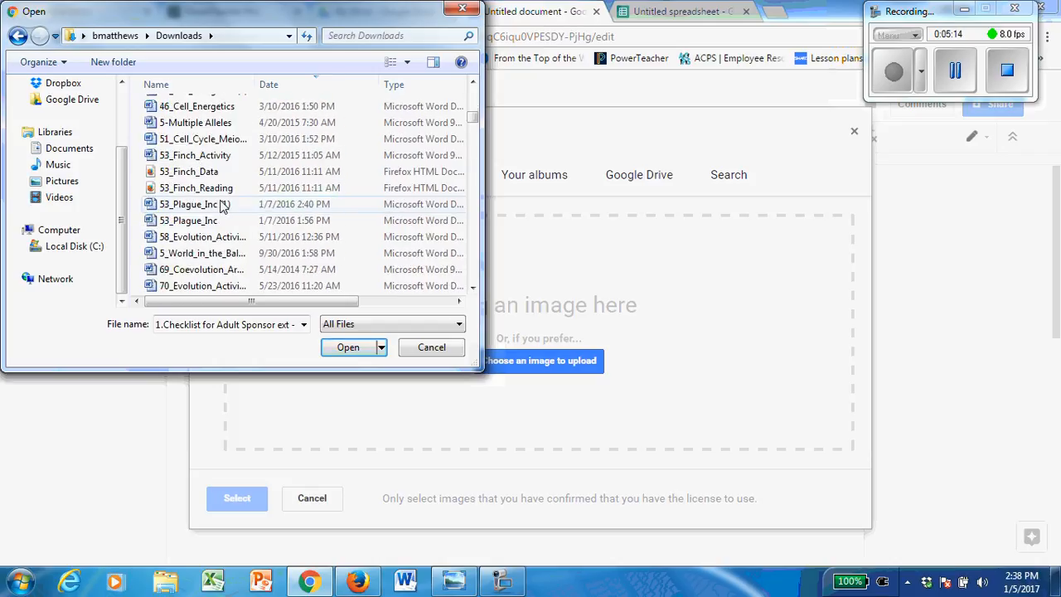
{"action": "scroll", "coordinate": [221, 204], "scroll_direction": "down", "scroll_amount": 12}
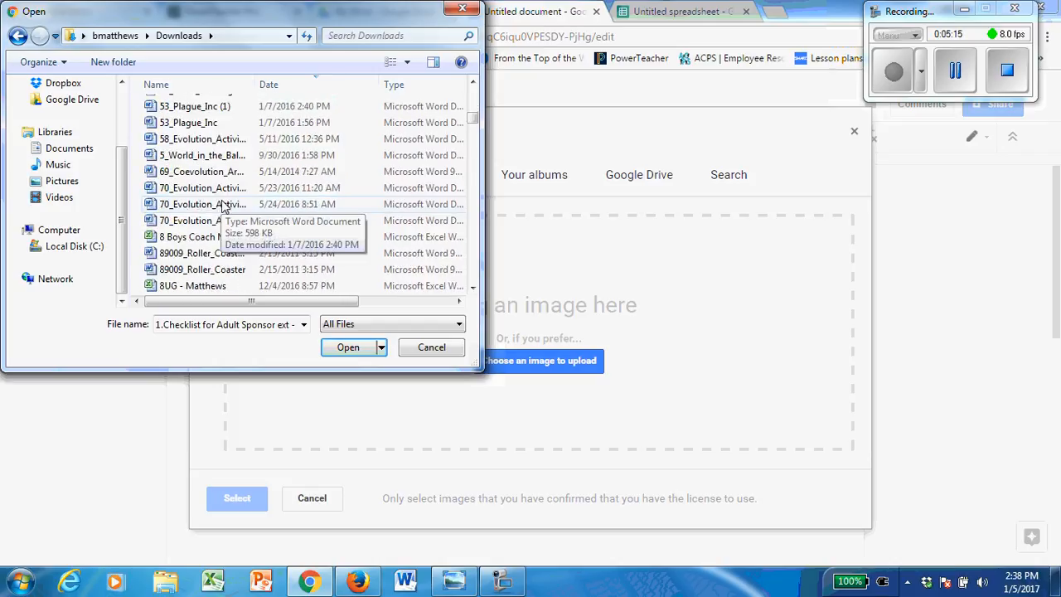
{"action": "scroll", "coordinate": [221, 205], "scroll_direction": "down", "scroll_amount": 4}
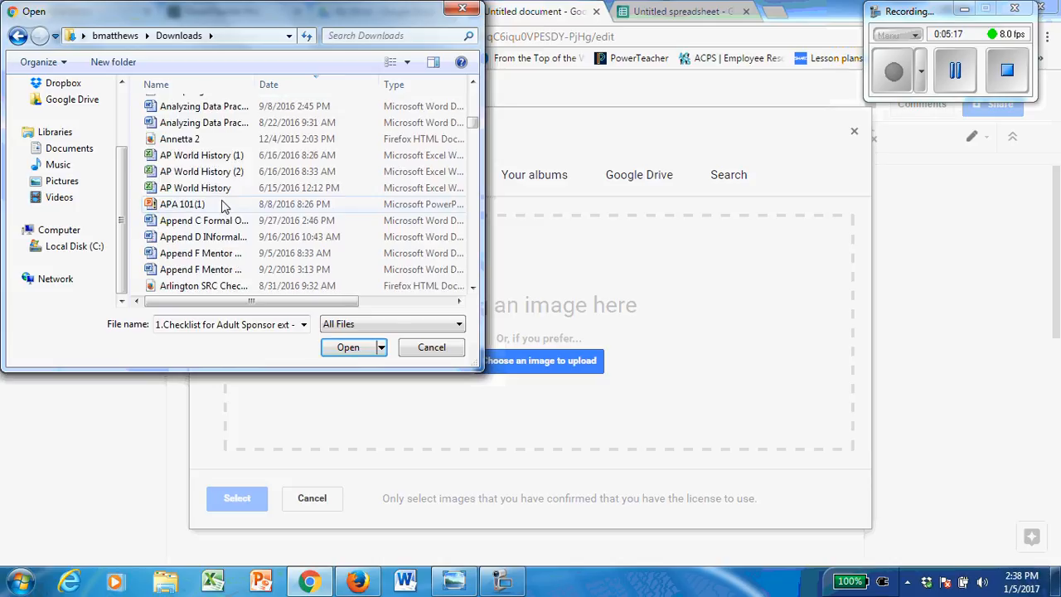
{"action": "left_click", "coordinate": [448, 347]}
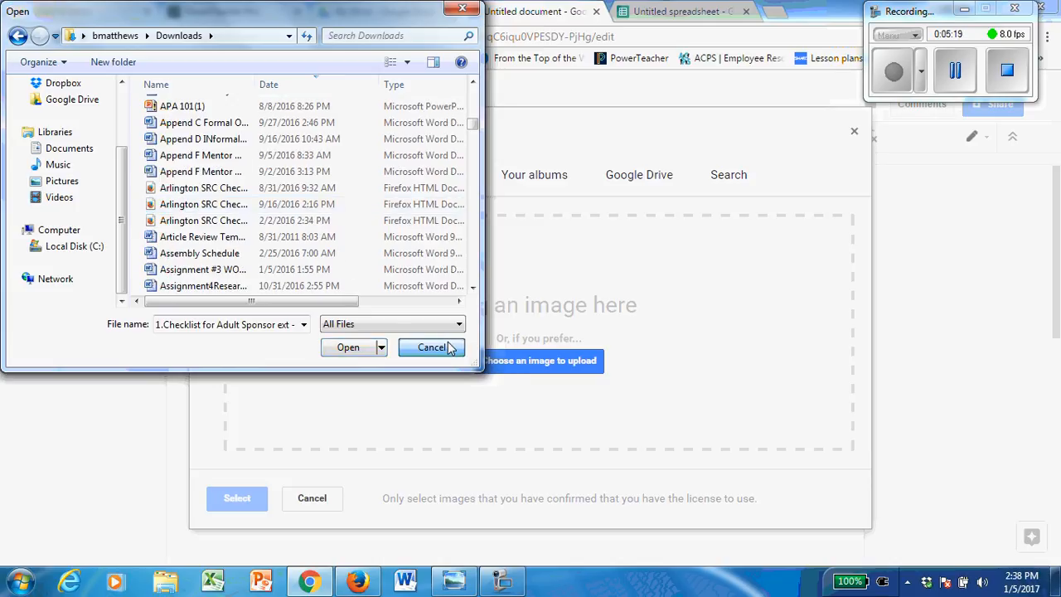
{"action": "left_click", "coordinate": [436, 351]}
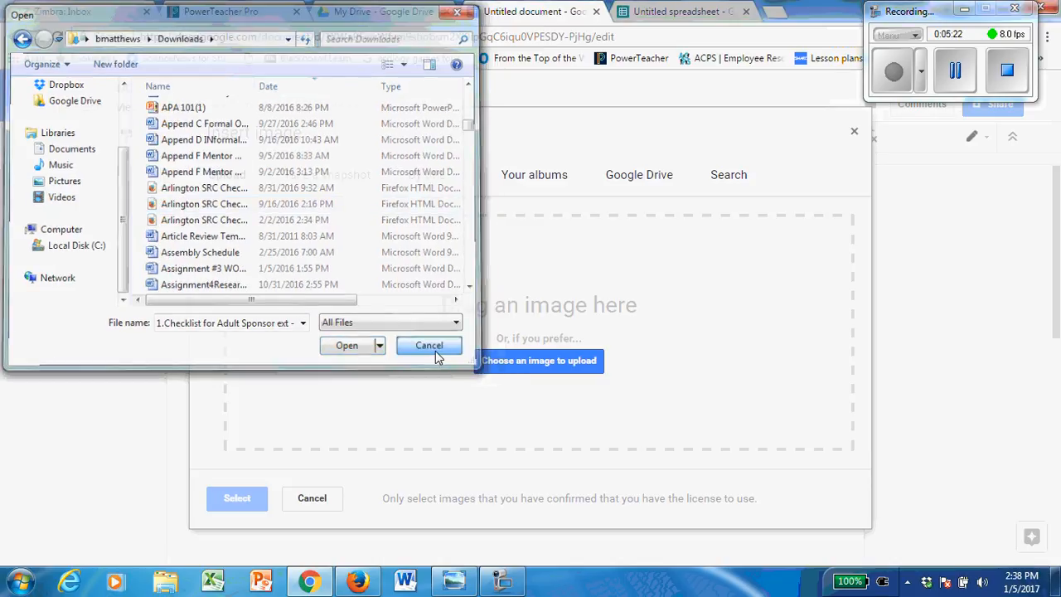
Search the Downloads folder for "Image" and insert the file "image (2)" into the document
{"action": "left_click", "coordinate": [954, 71]}
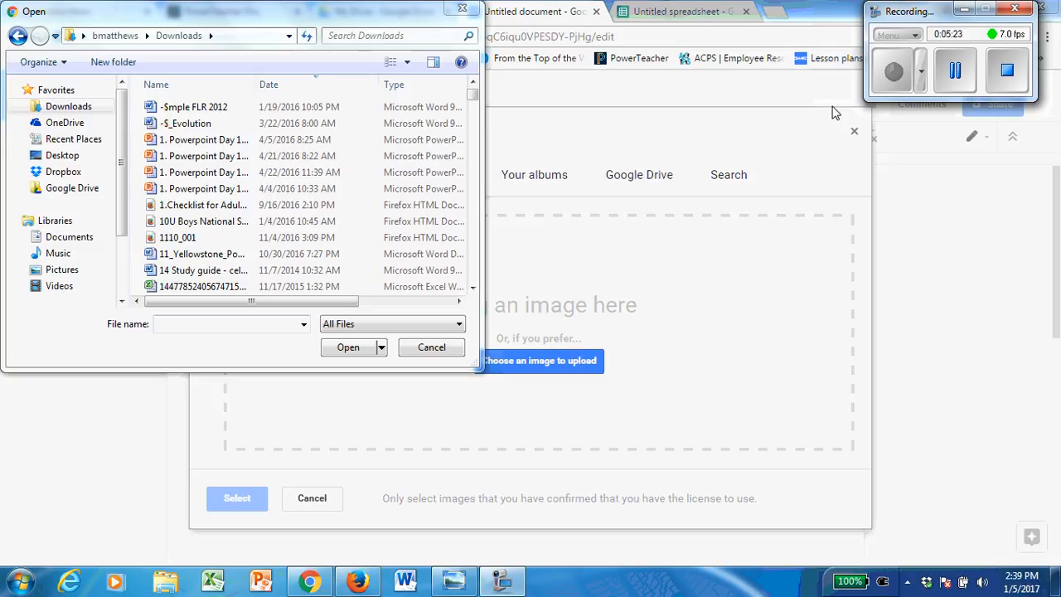
{"action": "left_click", "coordinate": [365, 35]}
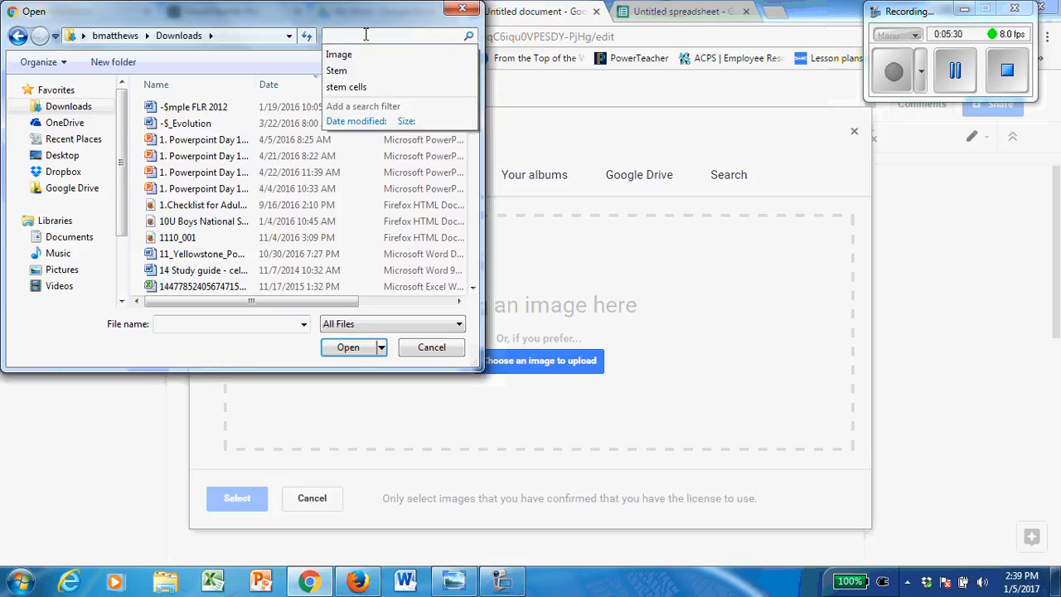
{"action": "key", "text": "Down"}
{"action": "key", "text": "Return"}
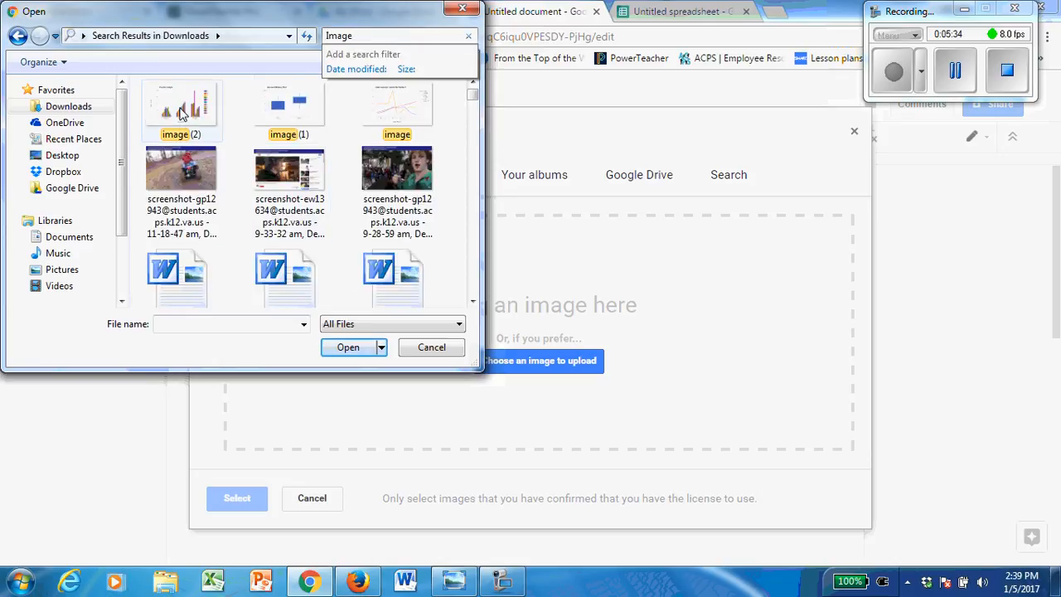
{"action": "double_click", "coordinate": [182, 114]}
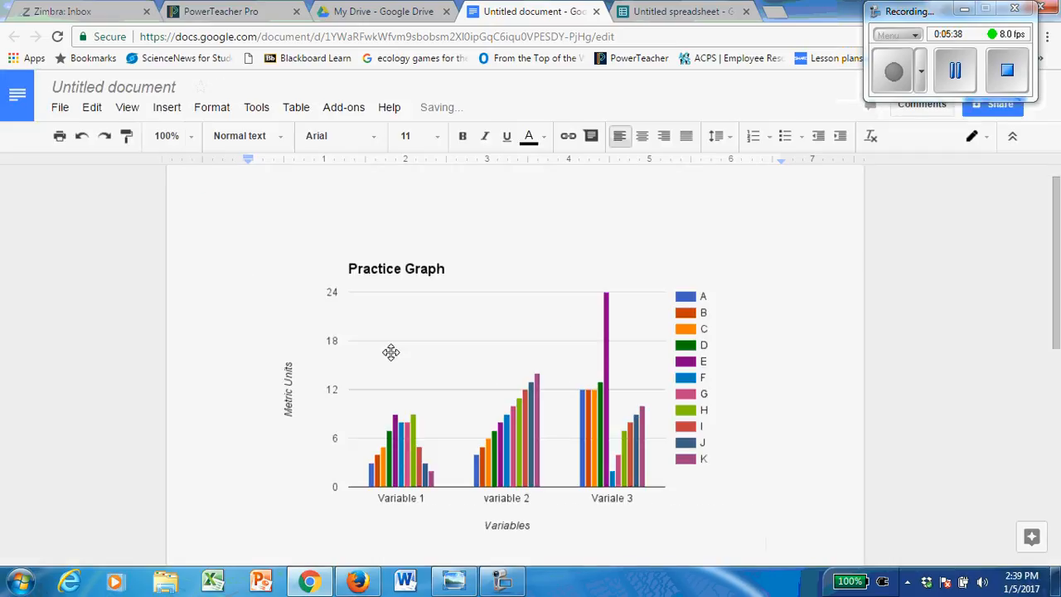
Shrink the inserted chart image proportionally to about 4.9 inches wide
{"action": "left_click", "coordinate": [501, 400]}
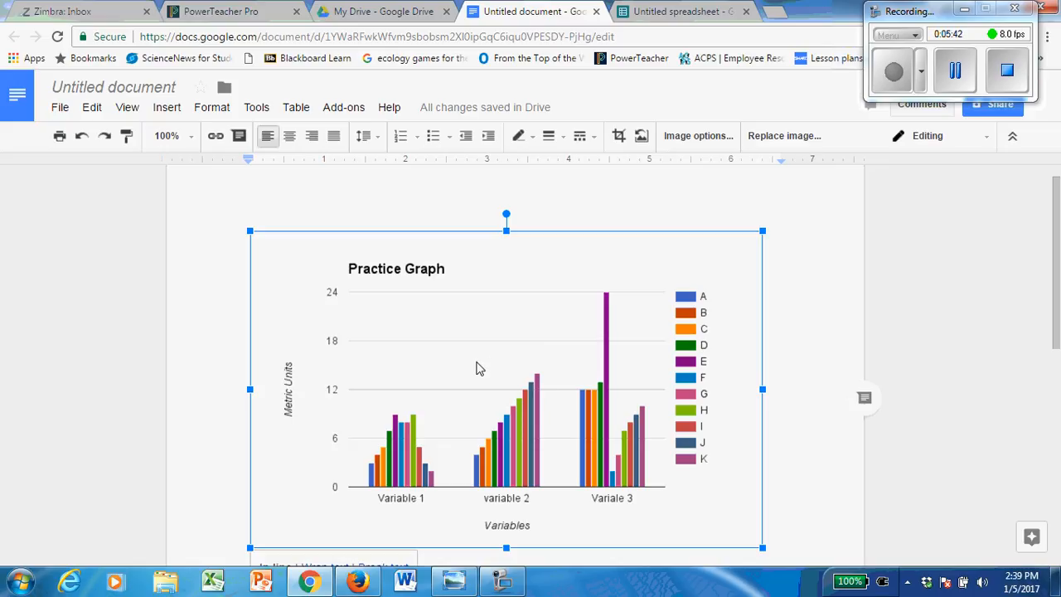
{"action": "left_click_drag", "start_coordinate": [248, 231], "coordinate": [365, 303]}
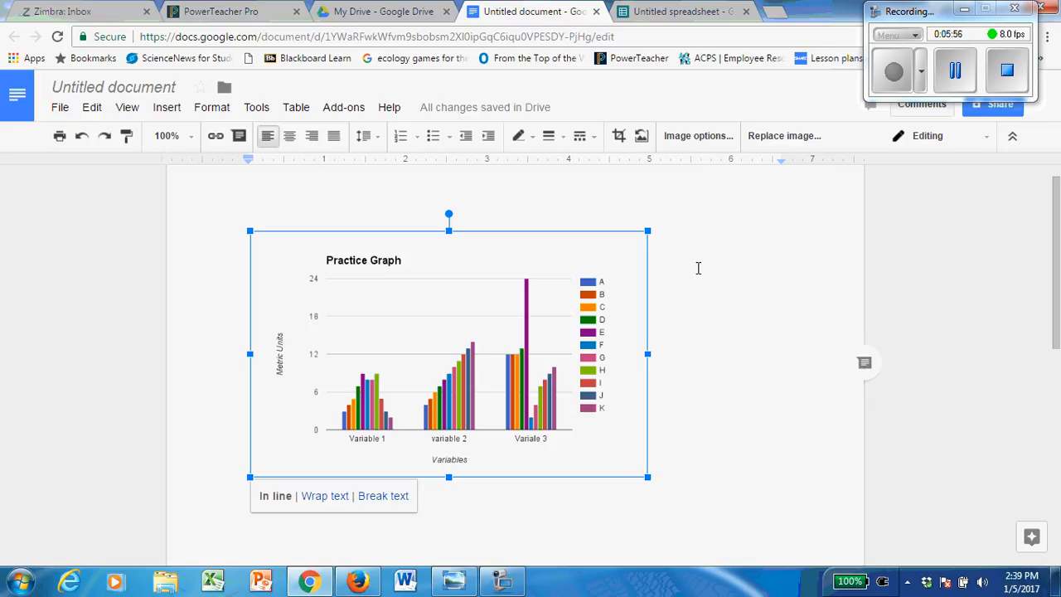
Switch to the untitled spreadsheet, open Sheet2 and select its minimum, quartile and maximum table in A1:E3
{"action": "left_click", "coordinate": [680, 11]}
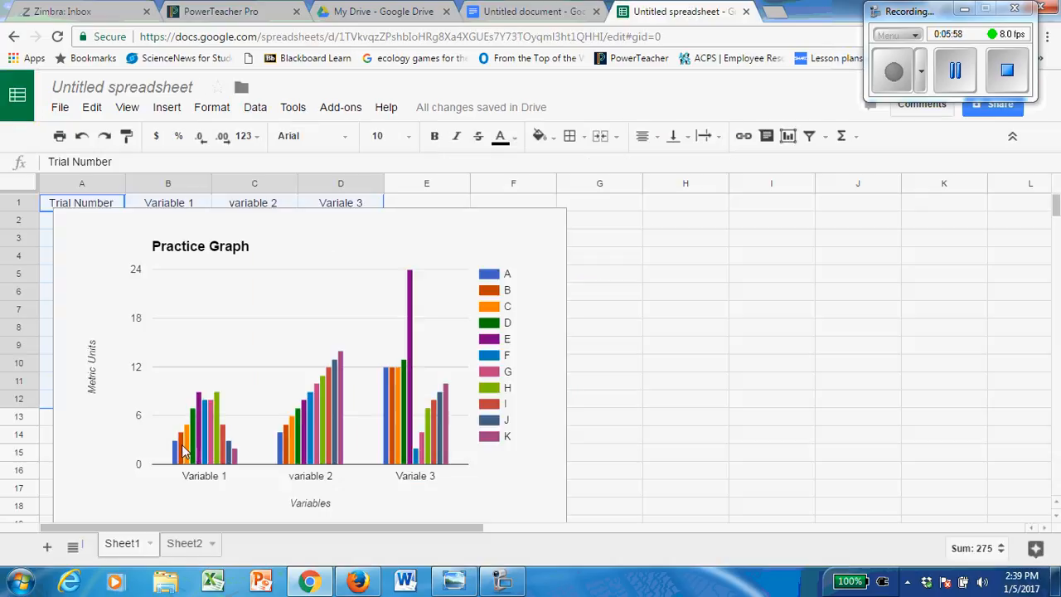
{"action": "left_click", "coordinate": [184, 545]}
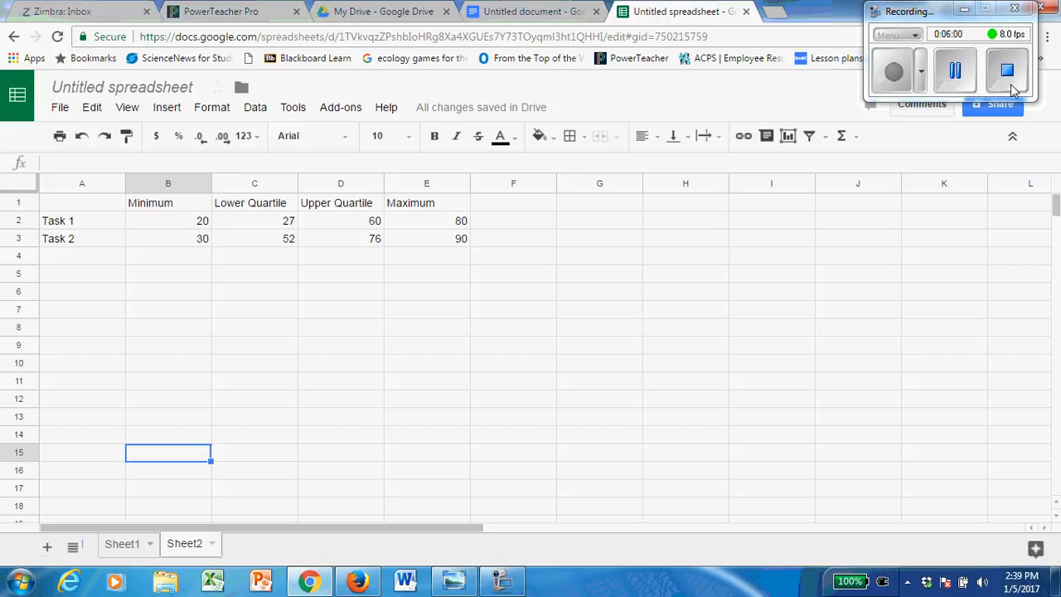
{"action": "left_click_drag", "start_coordinate": [109, 207], "coordinate": [440, 248]}
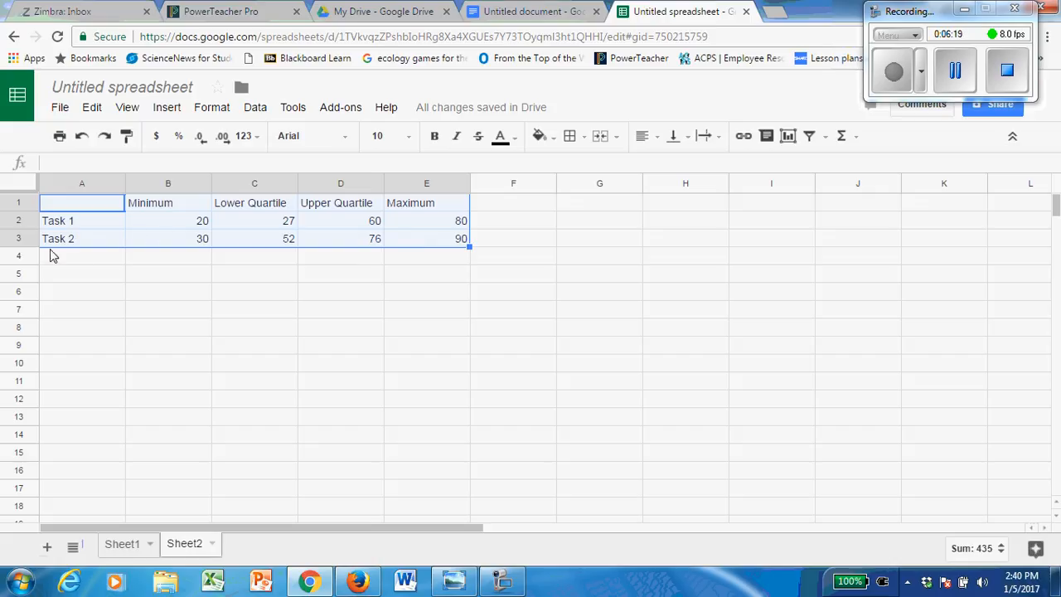
{"action": "left_click", "coordinate": [76, 220]}
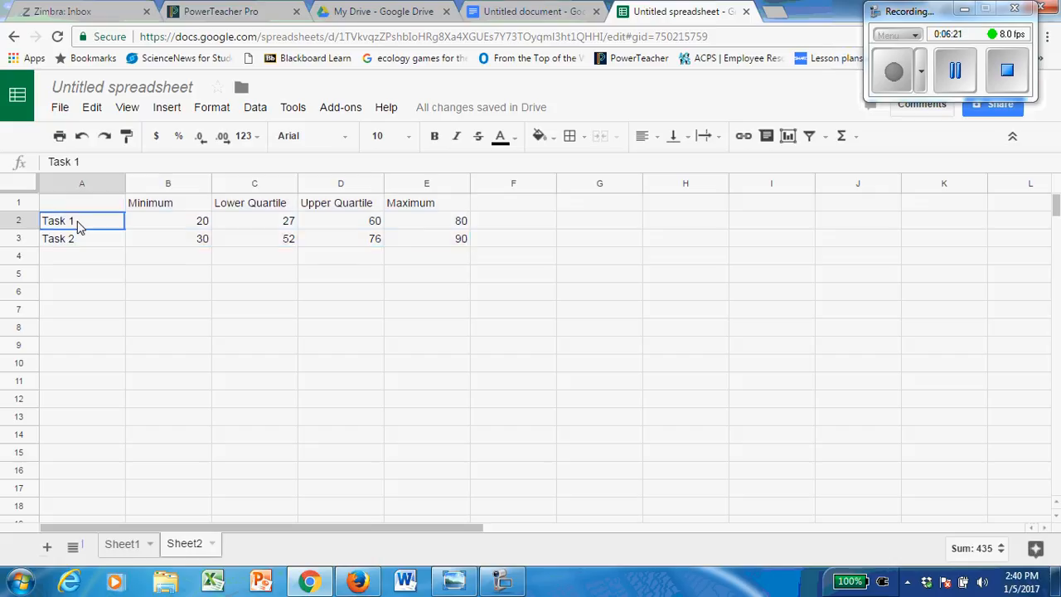
{"action": "left_click", "coordinate": [78, 243]}
{"action": "left_click", "coordinate": [83, 229]}
{"action": "left_click", "coordinate": [87, 238]}
{"action": "left_click", "coordinate": [94, 224]}
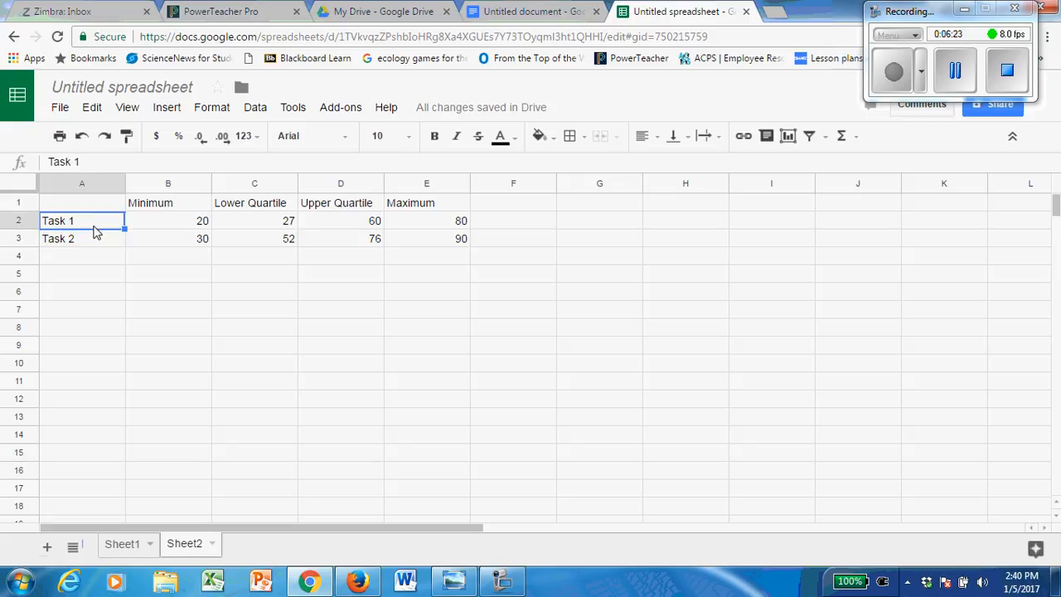
{"action": "left_click", "coordinate": [95, 239]}
{"action": "left_click", "coordinate": [98, 229]}
{"action": "left_click", "coordinate": [100, 242]}
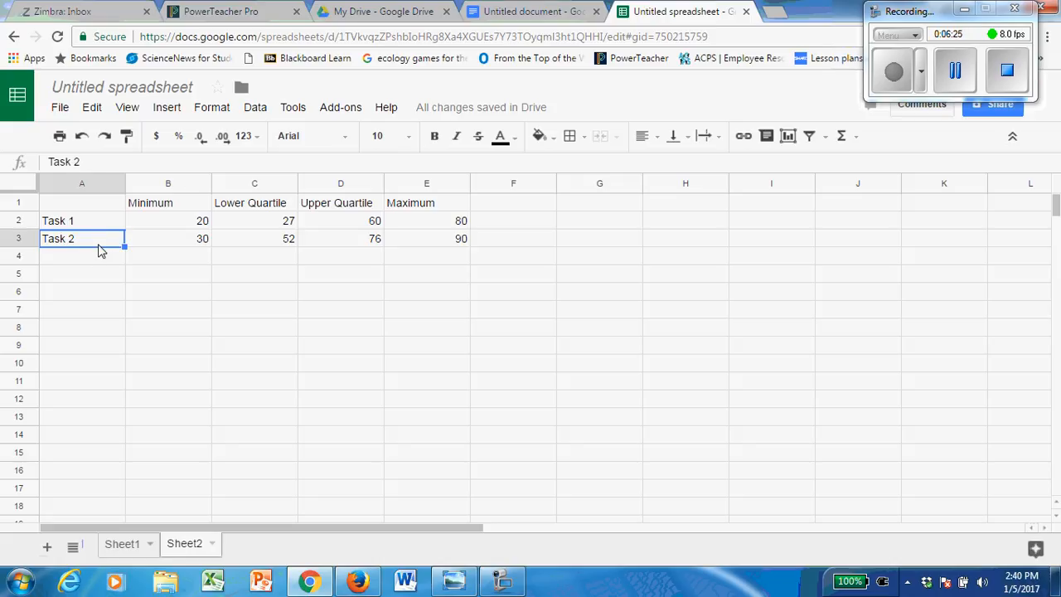
Add a Task 3 row below Task 2 with minimum 35, lower quartile 55, upper quartile 78 and maximum 95
{"action": "left_click", "coordinate": [94, 262]}
{"action": "type", "text": "Task"}
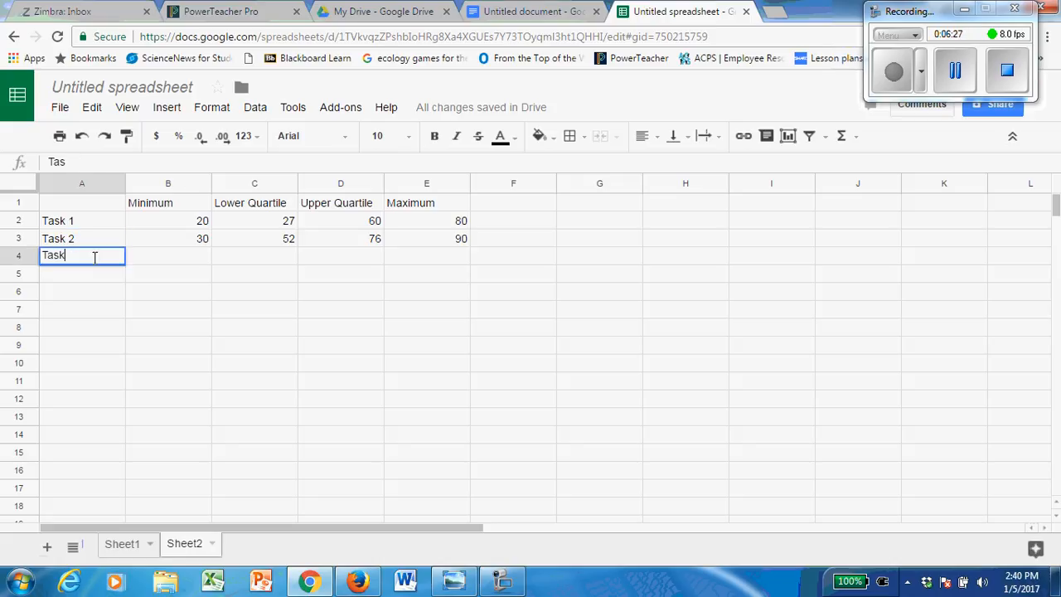
{"action": "type", "text": " 3"}
{"action": "key", "text": "Tab"}
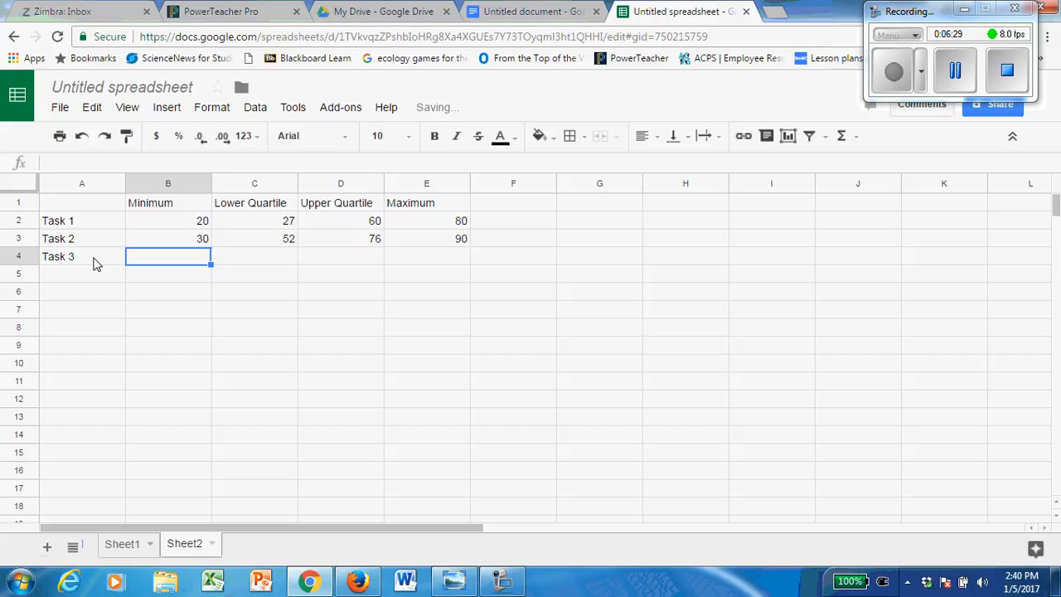
{"action": "type", "text": "35"}
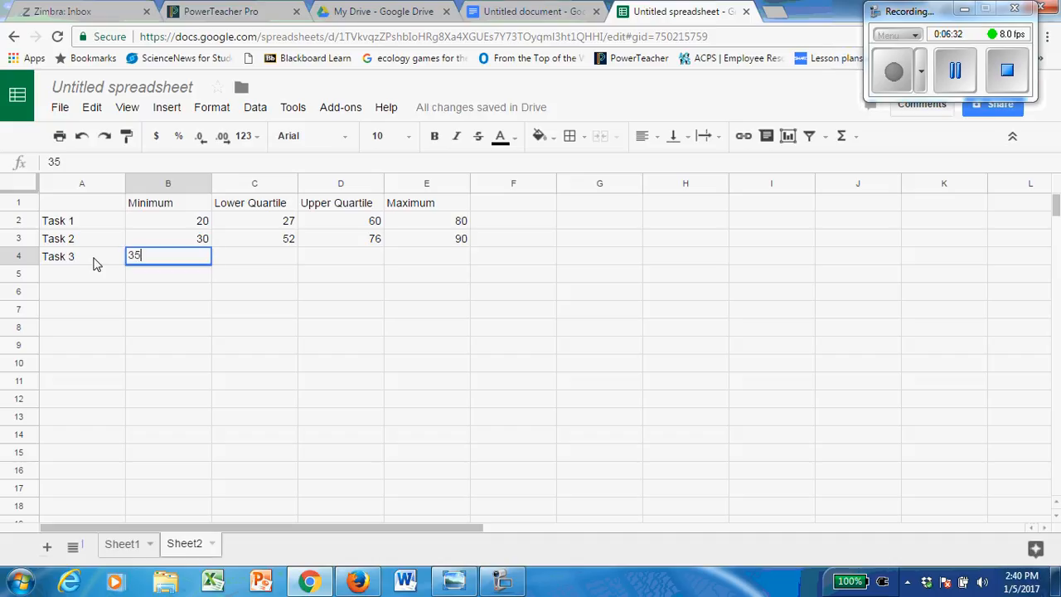
{"action": "key", "text": "Tab"}
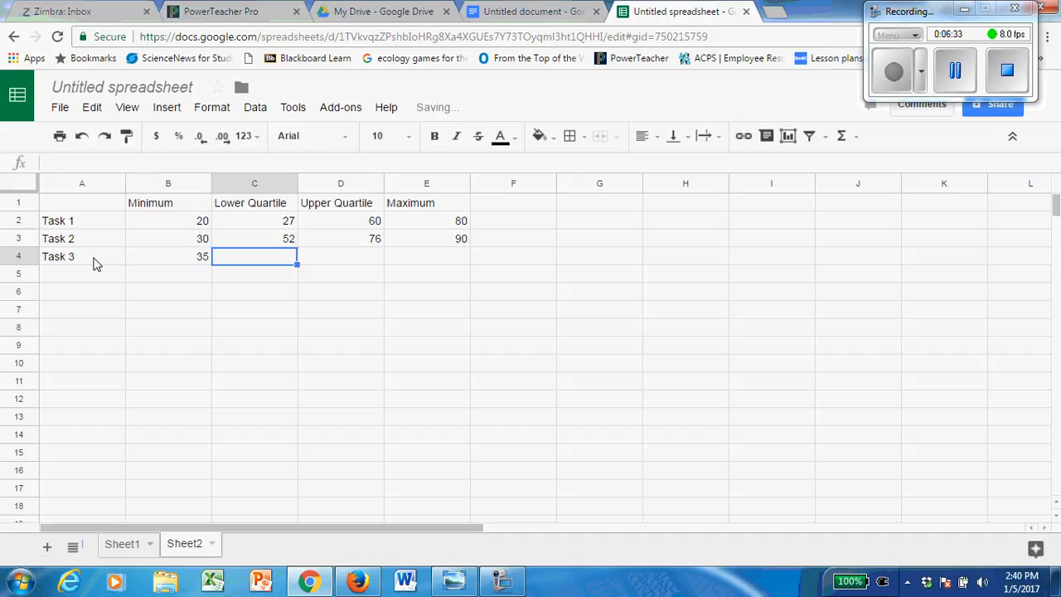
{"action": "type", "text": "55"}
{"action": "key", "text": "Tab"}
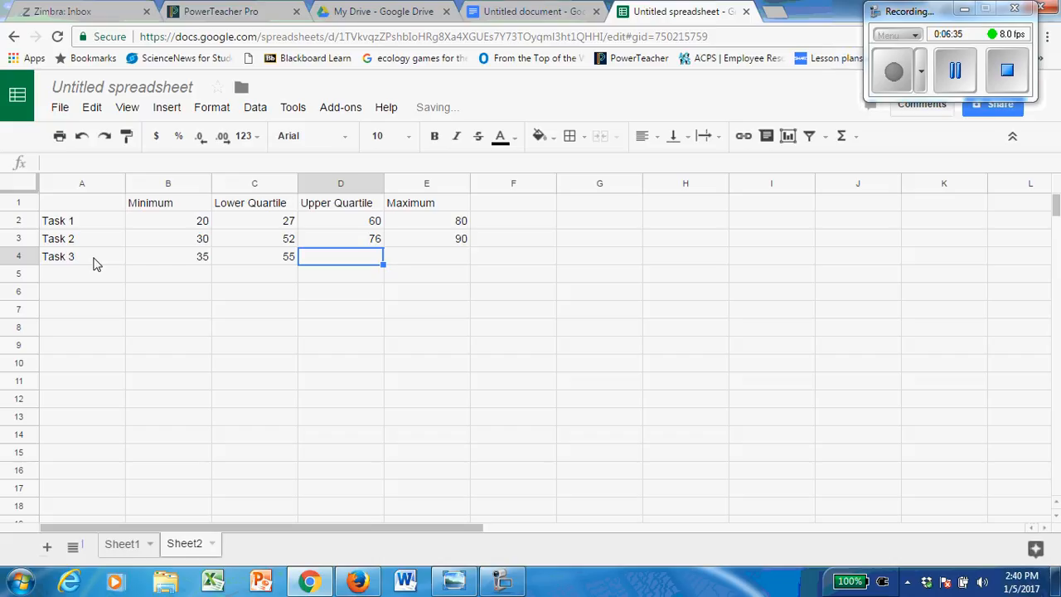
{"action": "type", "text": "78"}
{"action": "key", "text": "Tab"}
{"action": "type", "text": "95"}
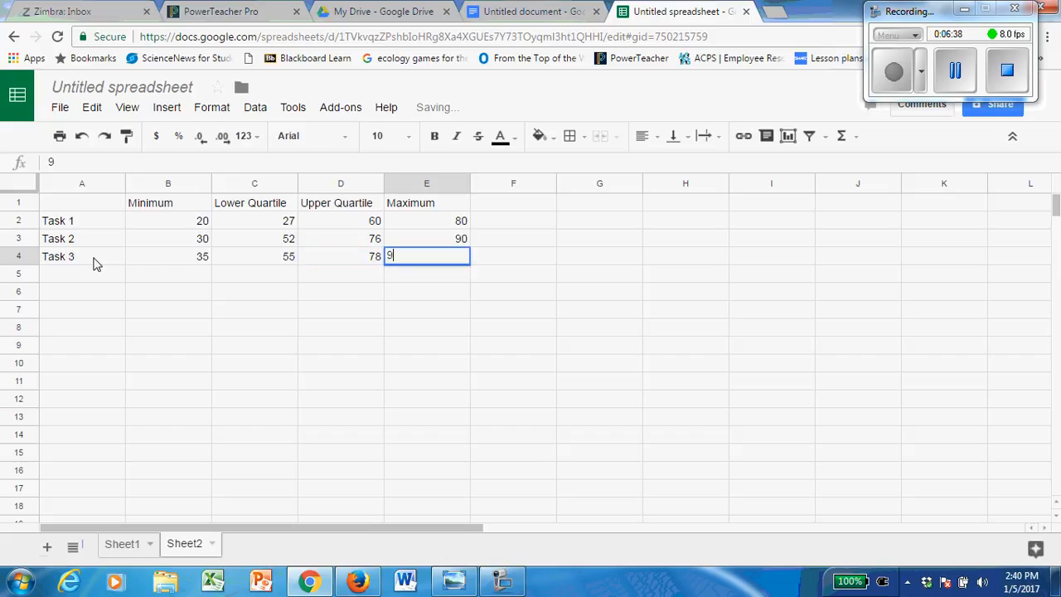
{"action": "key", "text": "Return"}
{"action": "key", "text": "Up"}
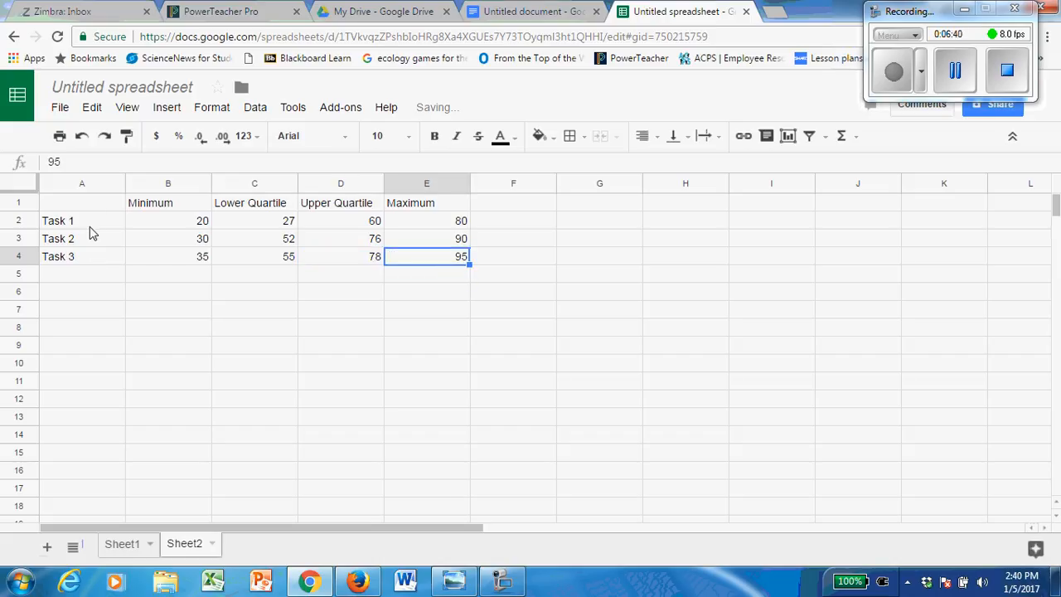
{"action": "left_click", "coordinate": [90, 223]}
{"action": "left_click", "coordinate": [94, 242]}
{"action": "left_click", "coordinate": [95, 259]}
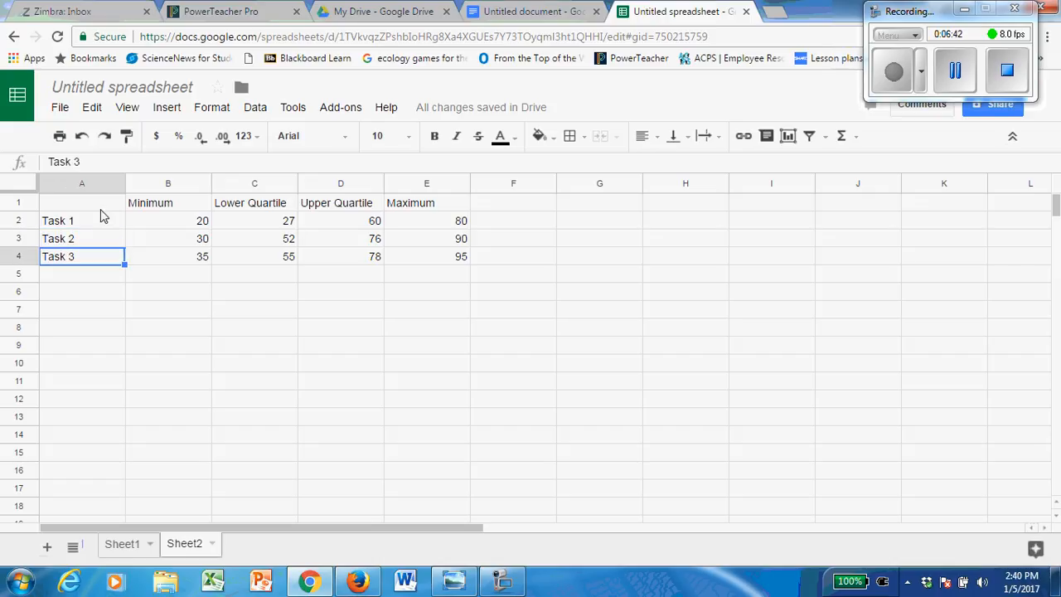
Start creating a chart from the full task table in A1:E4 on Sheet2
{"action": "left_click_drag", "start_coordinate": [104, 206], "coordinate": [454, 274]}
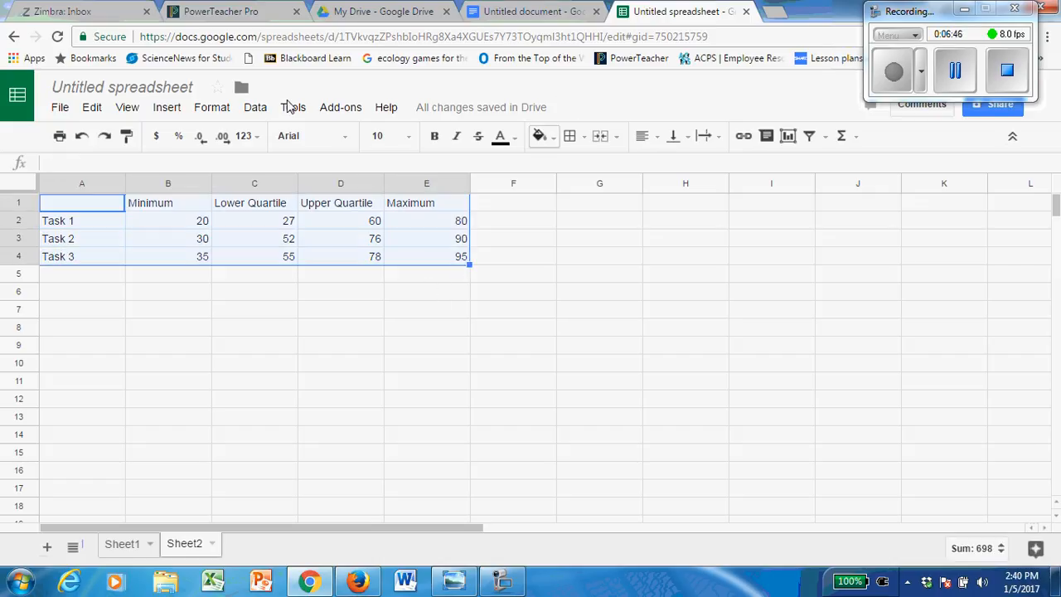
{"action": "left_click", "coordinate": [164, 110]}
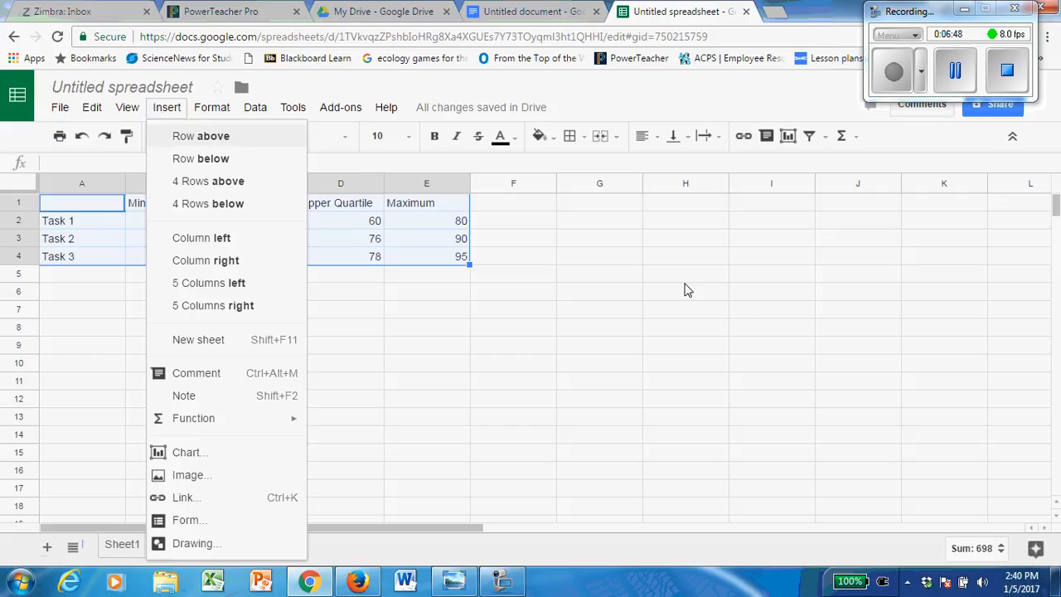
{"action": "left_click", "coordinate": [760, 312]}
{"action": "left_click_drag", "start_coordinate": [116, 209], "coordinate": [469, 258]}
{"action": "left_click", "coordinate": [788, 137]}
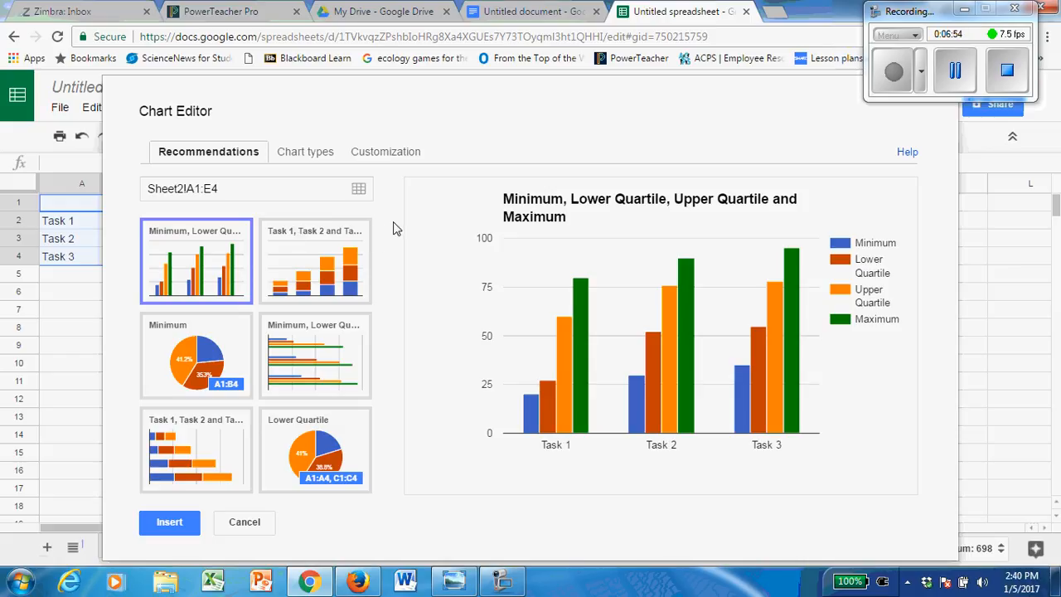
Set the chart type to Candlestick, keeping row 1 as headers and column A as labels
{"action": "left_click", "coordinate": [320, 158]}
{"action": "scroll", "coordinate": [329, 334], "scroll_direction": "down", "scroll_amount": 6}
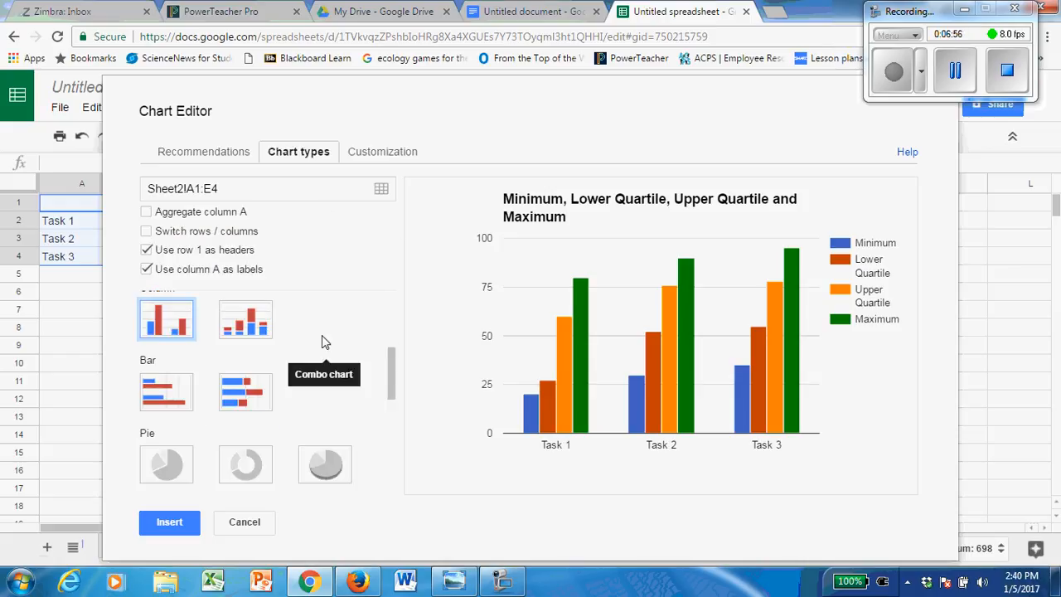
{"action": "scroll", "coordinate": [322, 340], "scroll_direction": "down", "scroll_amount": 1}
{"action": "scroll", "coordinate": [323, 340], "scroll_direction": "down", "scroll_amount": 1}
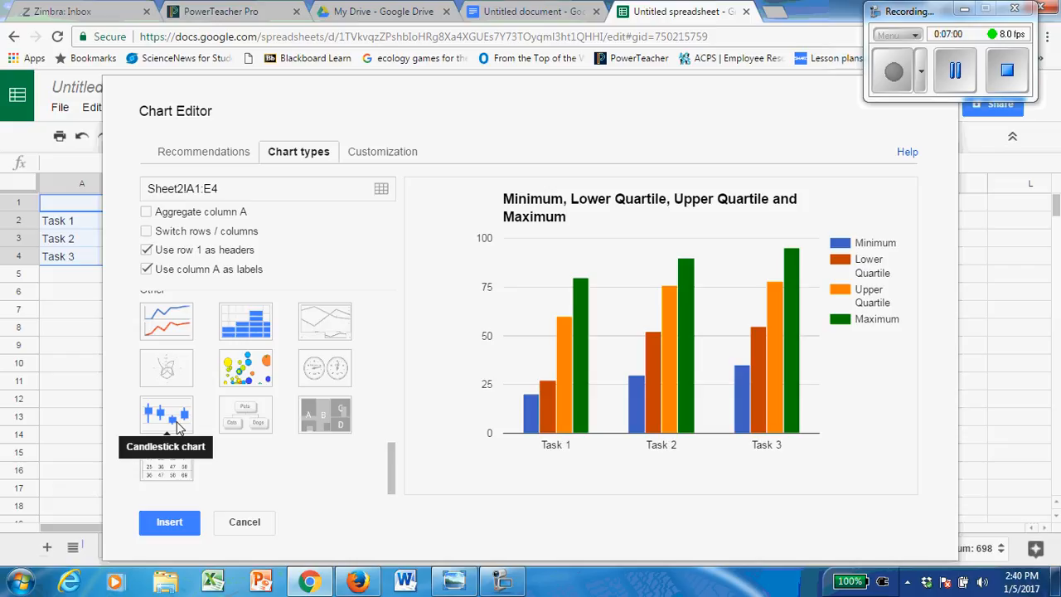
{"action": "left_click", "coordinate": [147, 252]}
{"action": "left_click", "coordinate": [146, 270]}
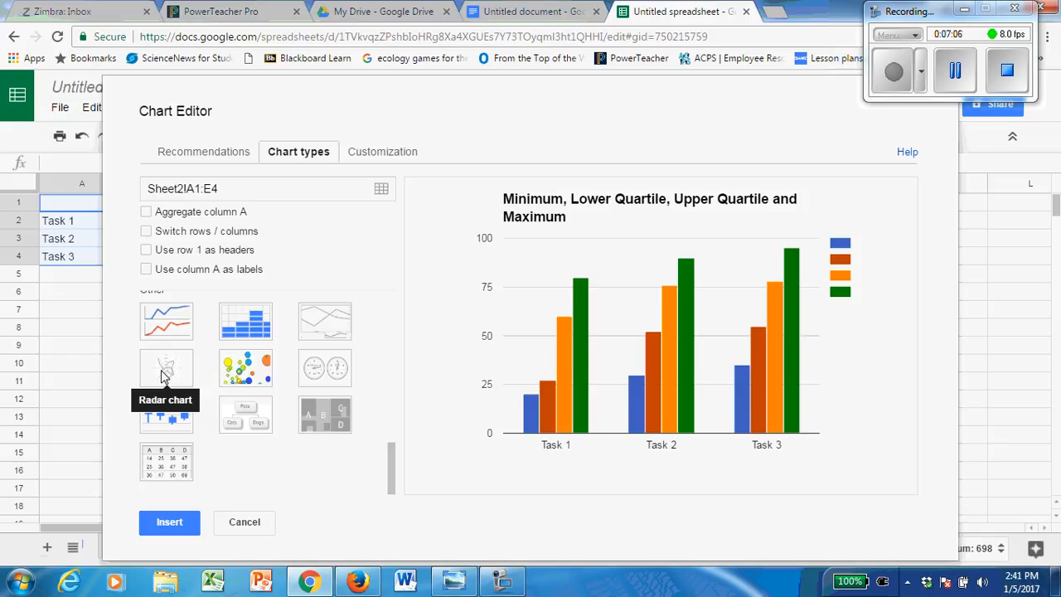
{"action": "left_click", "coordinate": [146, 269]}
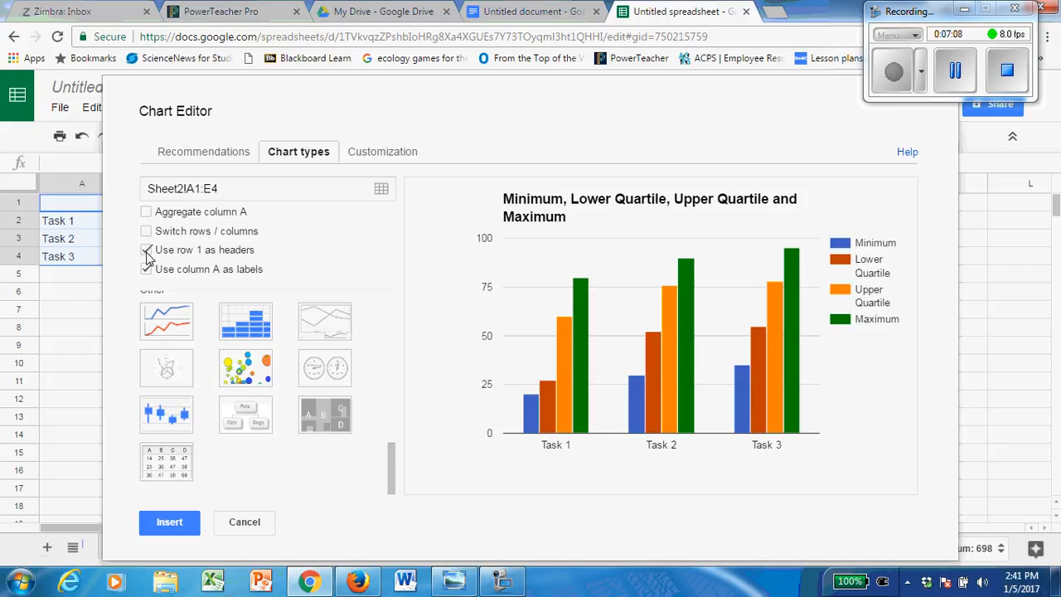
{"action": "left_click", "coordinate": [176, 413]}
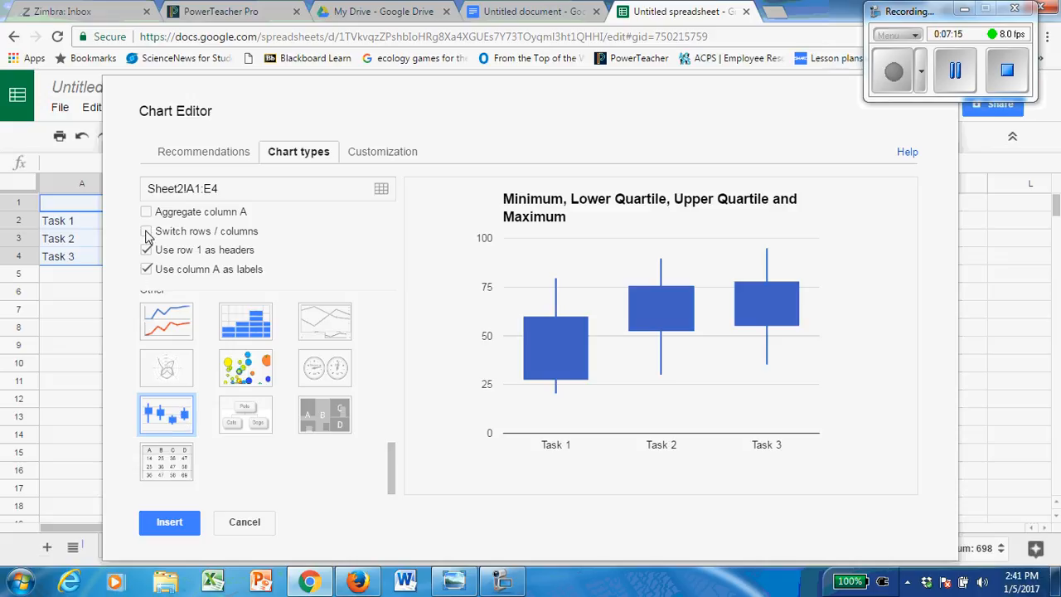
Replace the default chart title with "Box and Whisker"
{"action": "left_click", "coordinate": [391, 158]}
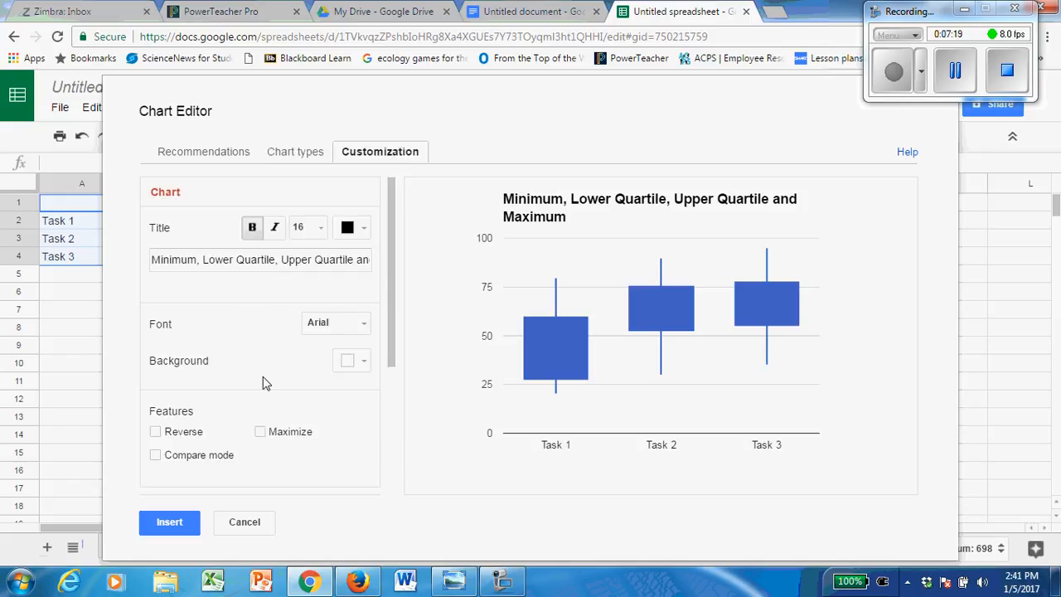
{"action": "left_click_drag", "start_coordinate": [370, 258], "coordinate": [138, 261]}
{"action": "key", "text": "BackSpace"}
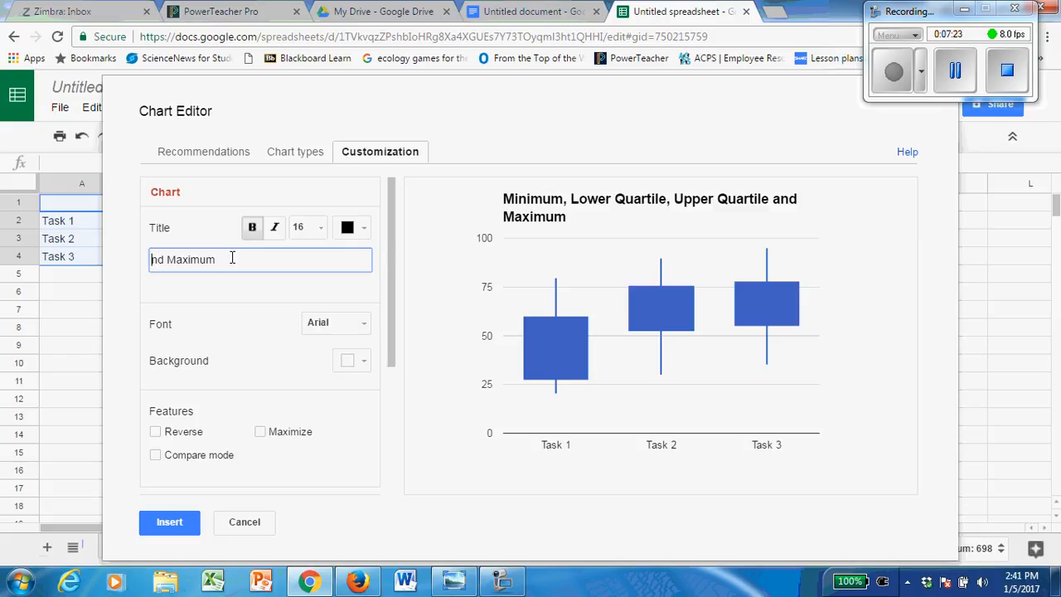
{"action": "left_click_drag", "start_coordinate": [232, 258], "coordinate": [108, 260]}
{"action": "key", "text": "BackSpace"}
Title the horizontal axis "Tasks" and the left vertical axis "Units"
{"action": "scroll", "coordinate": [249, 385], "scroll_direction": "down", "scroll_amount": 3}
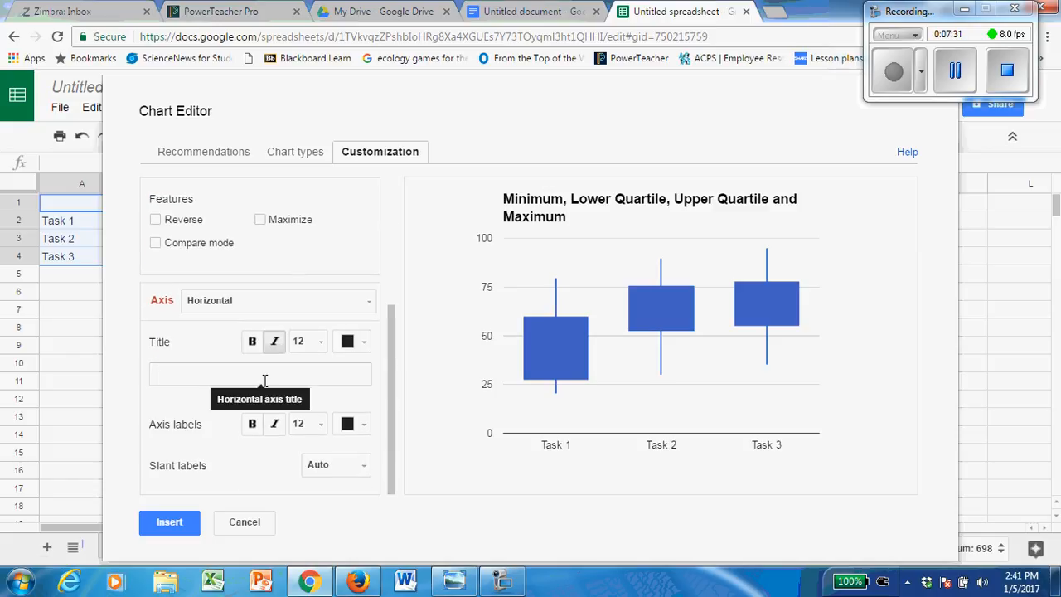
{"action": "left_click", "coordinate": [264, 380]}
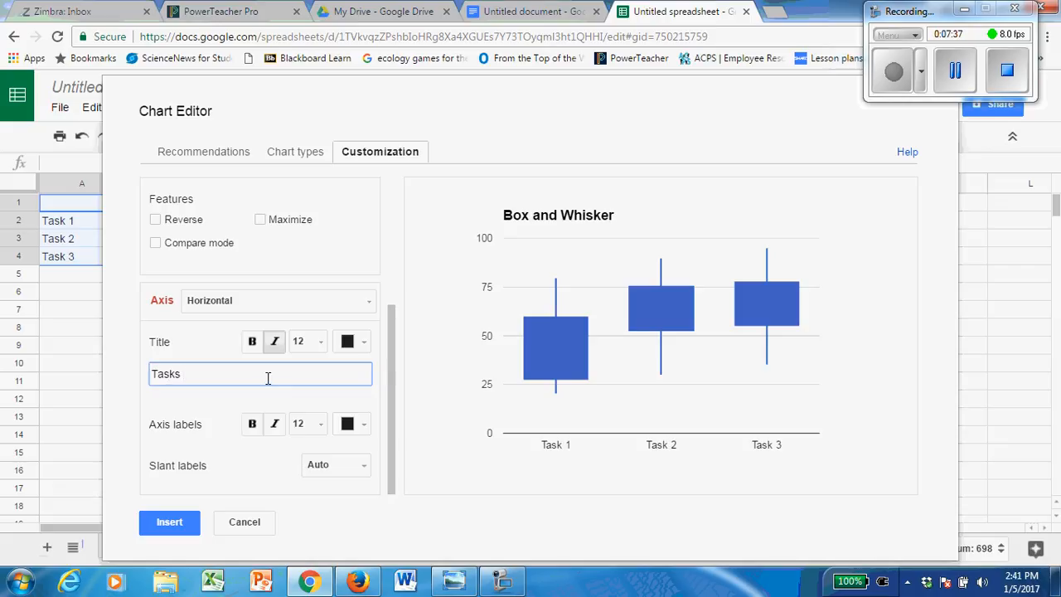
{"action": "left_click", "coordinate": [332, 300]}
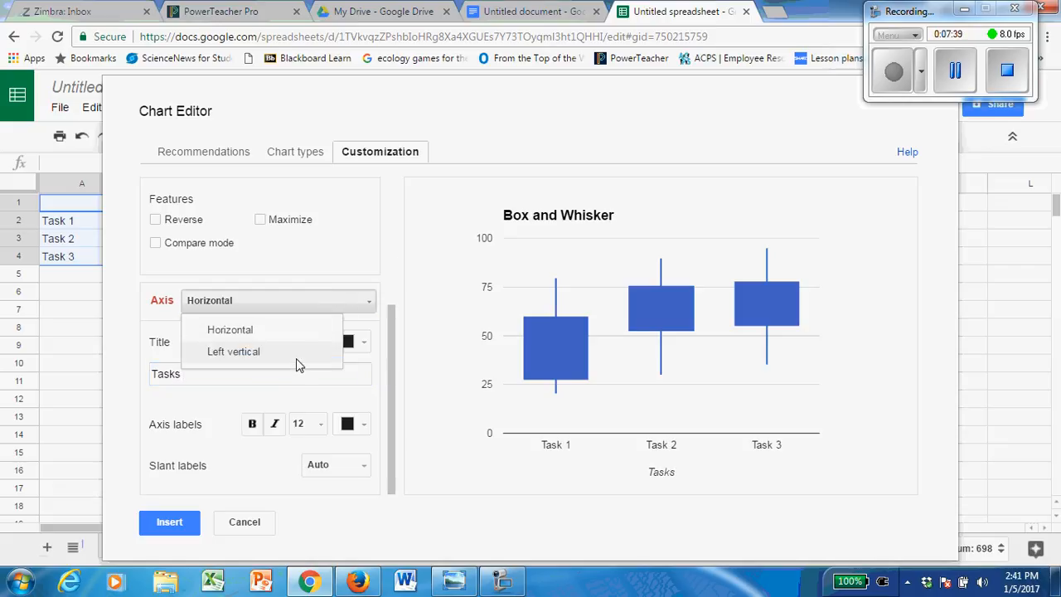
{"action": "left_click", "coordinate": [248, 352]}
{"action": "left_click", "coordinate": [223, 374]}
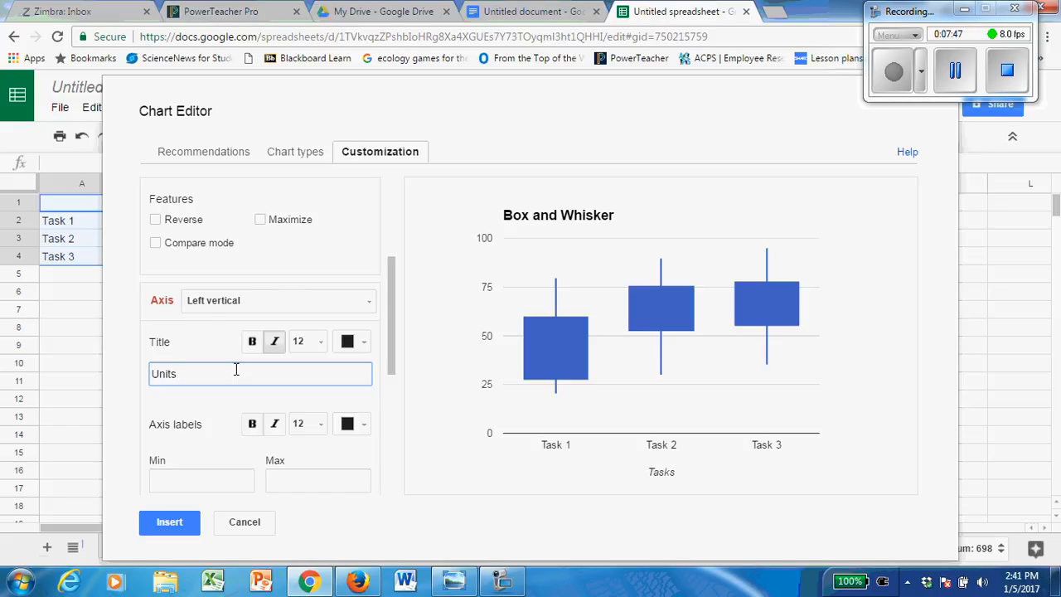
{"action": "left_click", "coordinate": [287, 286]}
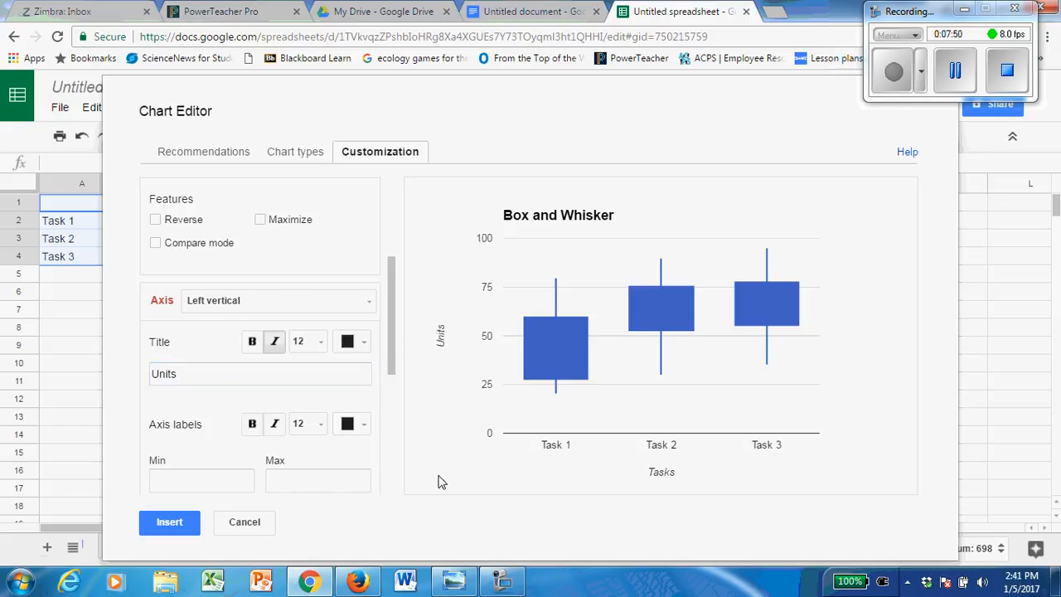
Insert the candlestick chart into Sheet2 and place it beside the data table, starting in column F
{"action": "left_click_drag", "start_coordinate": [393, 332], "coordinate": [392, 415]}
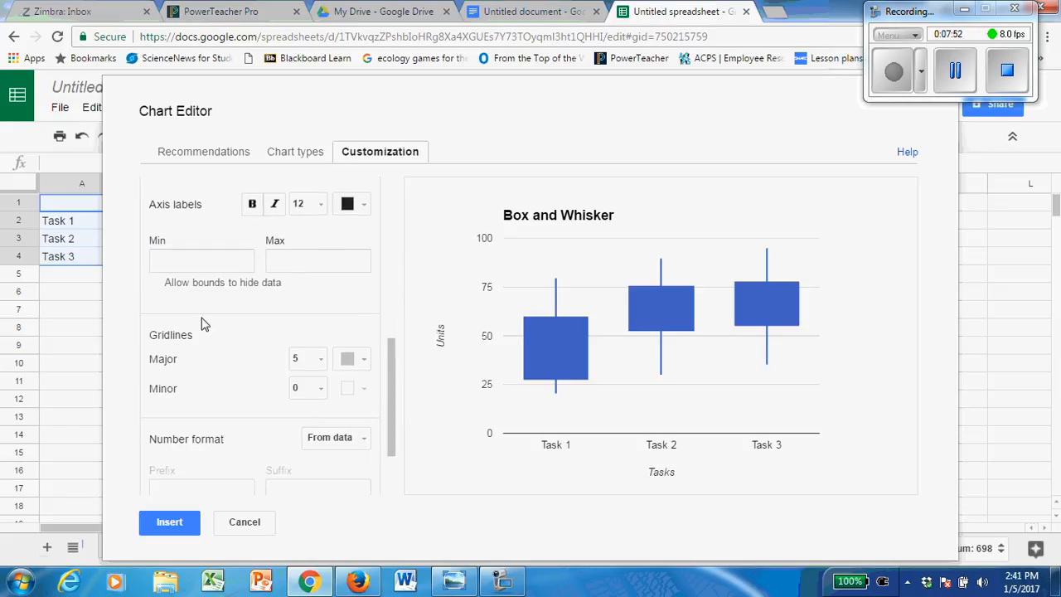
{"action": "left_click", "coordinate": [166, 522]}
{"action": "left_click_drag", "start_coordinate": [403, 294], "coordinate": [839, 253]}
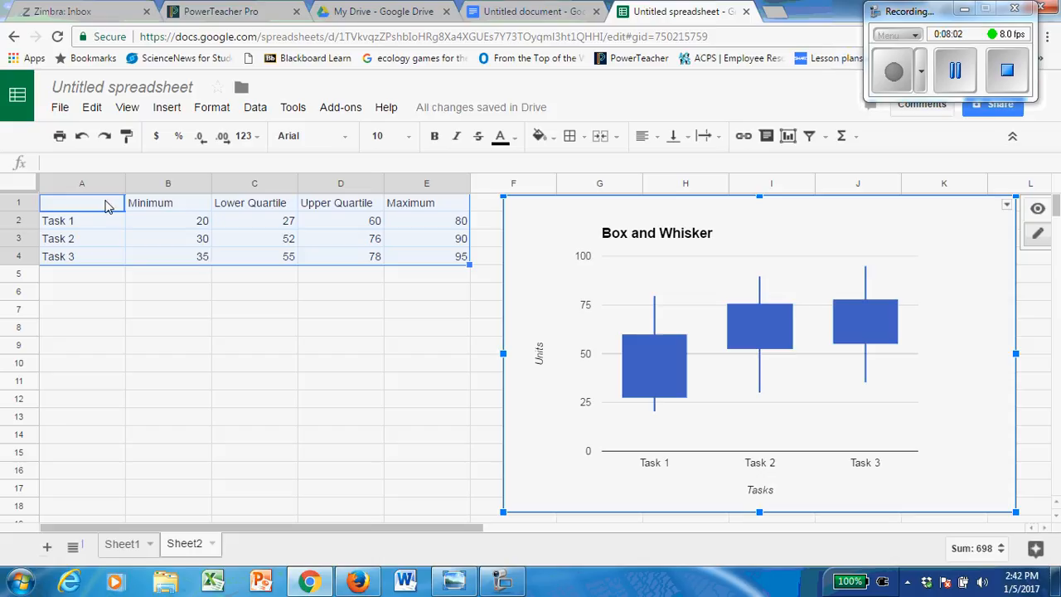
{"action": "right_click", "coordinate": [105, 205]}
{"action": "key", "text": "Escape"}
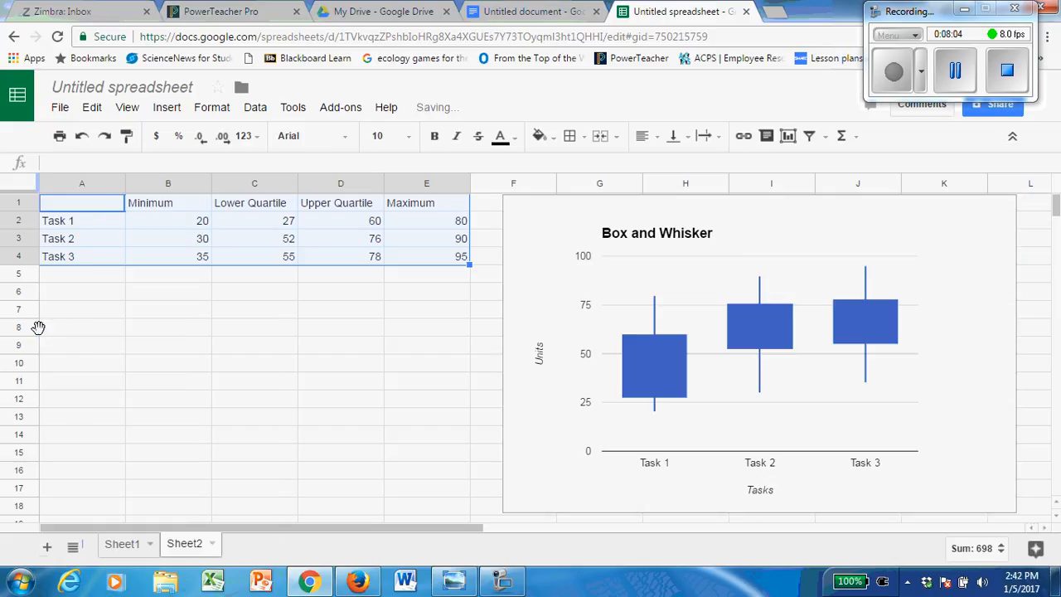
Move the Box and Whisker chart left so it overlaps the table's last columns, and save it as an image
{"action": "left_click", "coordinate": [665, 259]}
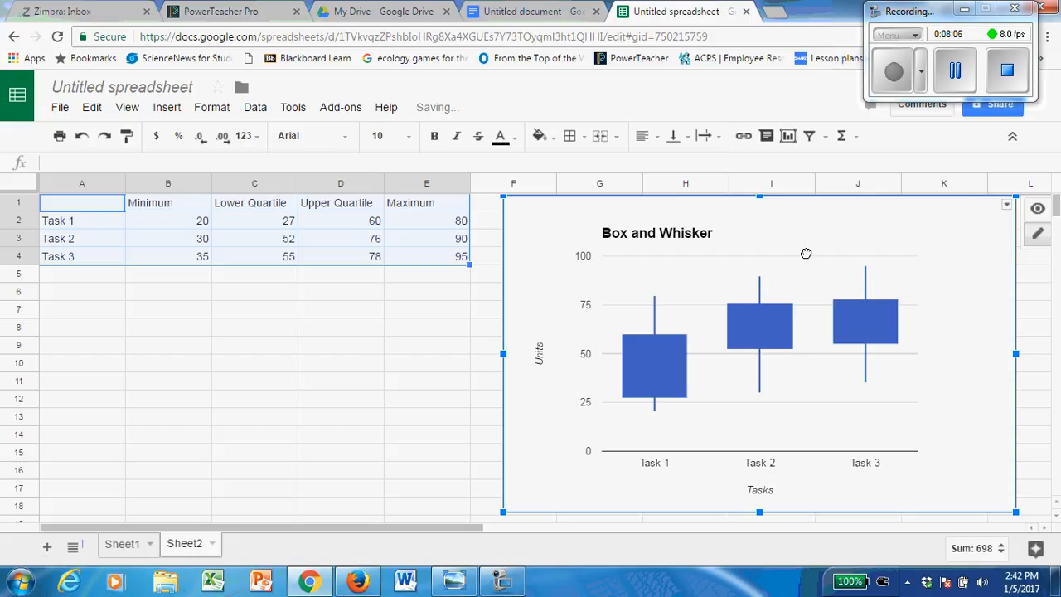
{"action": "left_click_drag", "start_coordinate": [805, 253], "coordinate": [671, 260]}
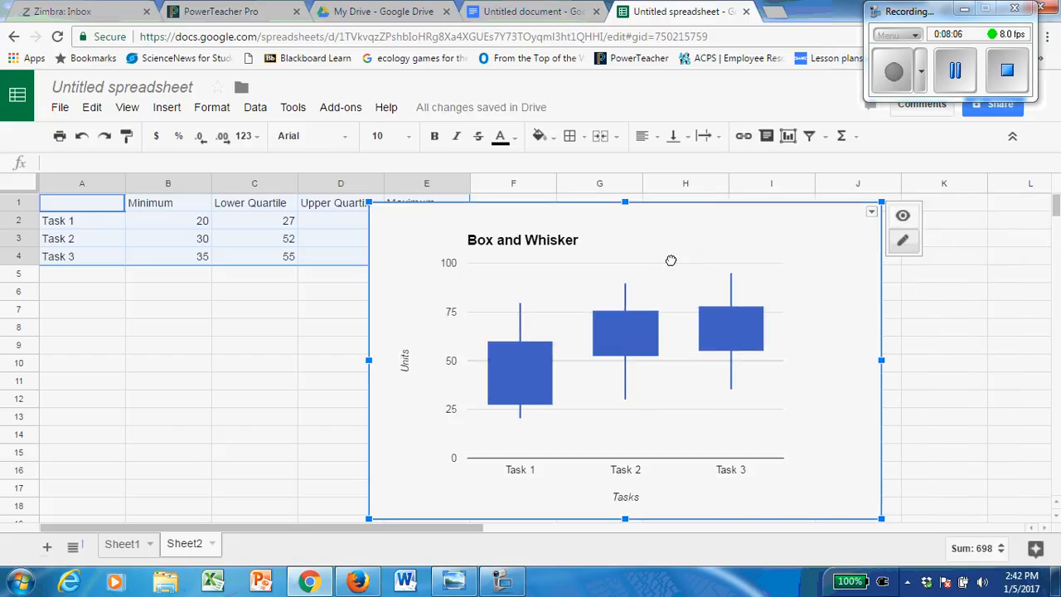
{"action": "left_click", "coordinate": [871, 212]}
{"action": "left_click", "coordinate": [815, 279]}
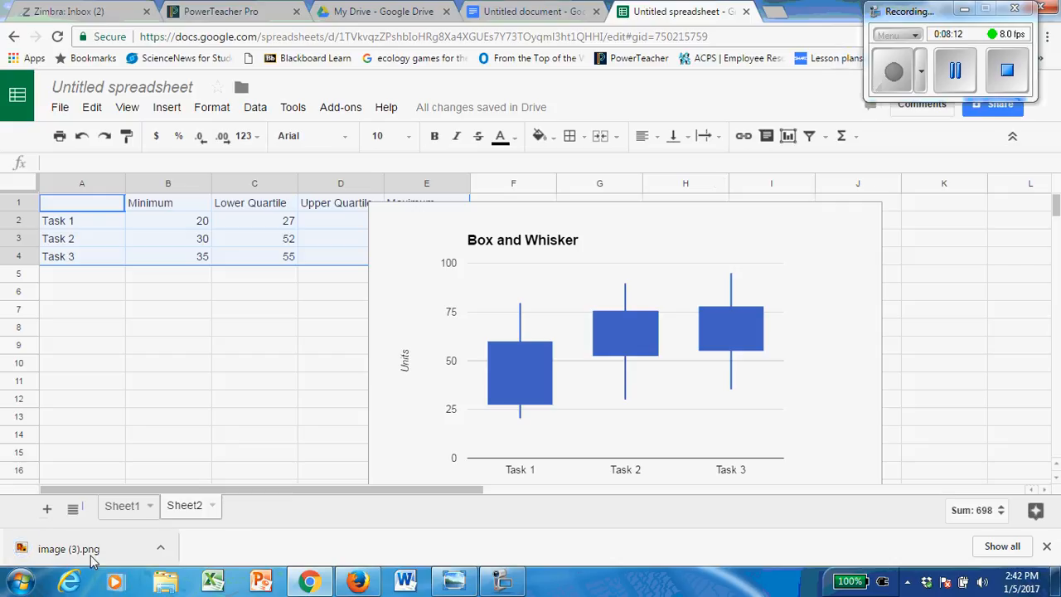
Switch to the untitled Google Docs document and start a new line below the Practice Graph image
{"action": "left_click", "coordinate": [1051, 8]}
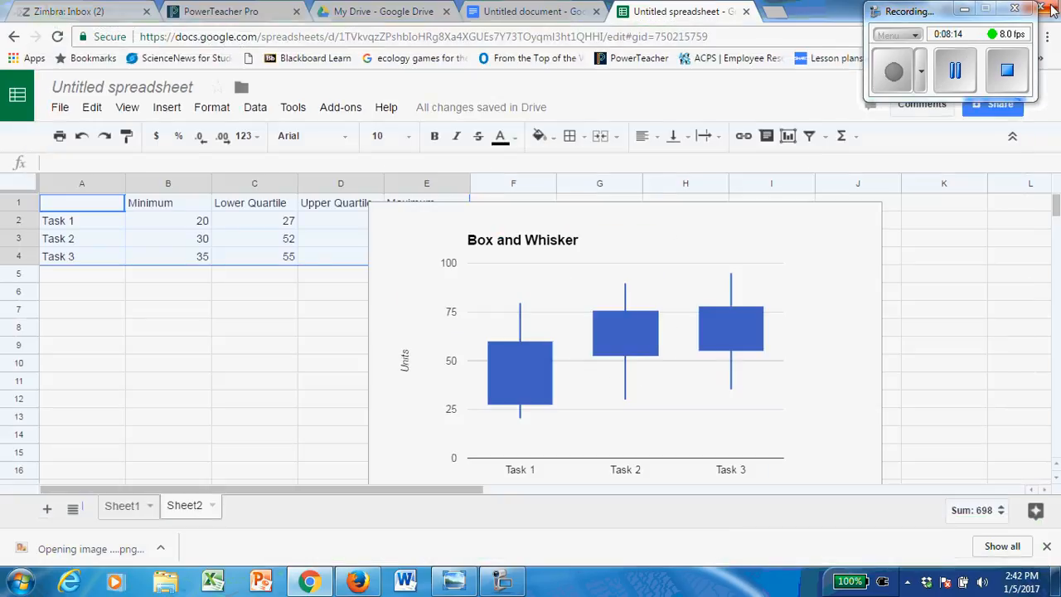
{"action": "left_click", "coordinate": [531, 11]}
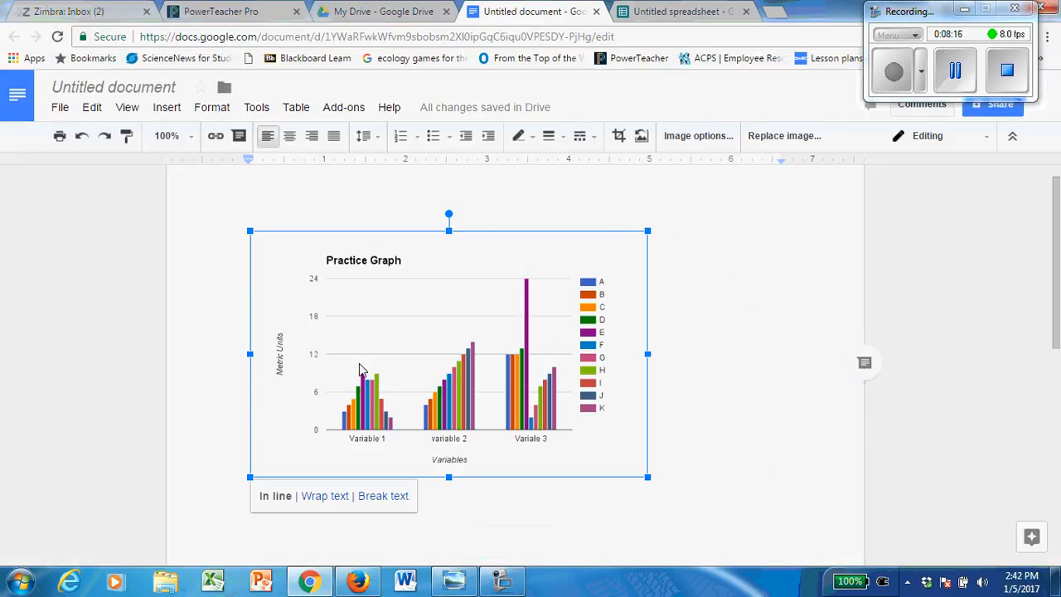
{"action": "scroll", "coordinate": [452, 435], "scroll_direction": "down", "scroll_amount": 2}
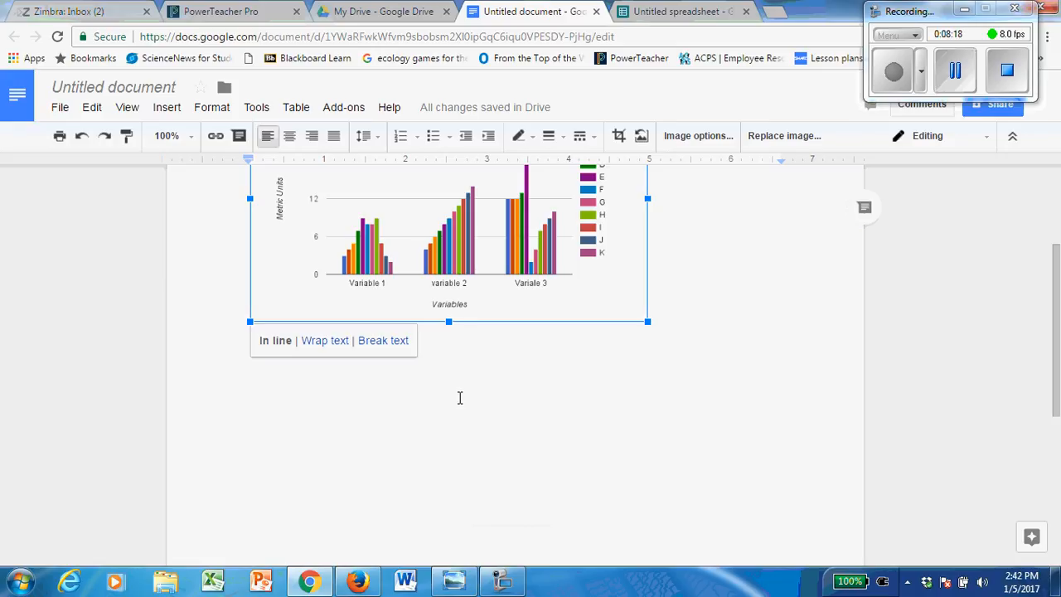
{"action": "double_click", "coordinate": [791, 324]}
{"action": "scroll", "coordinate": [742, 398], "scroll_direction": "down", "scroll_amount": 3}
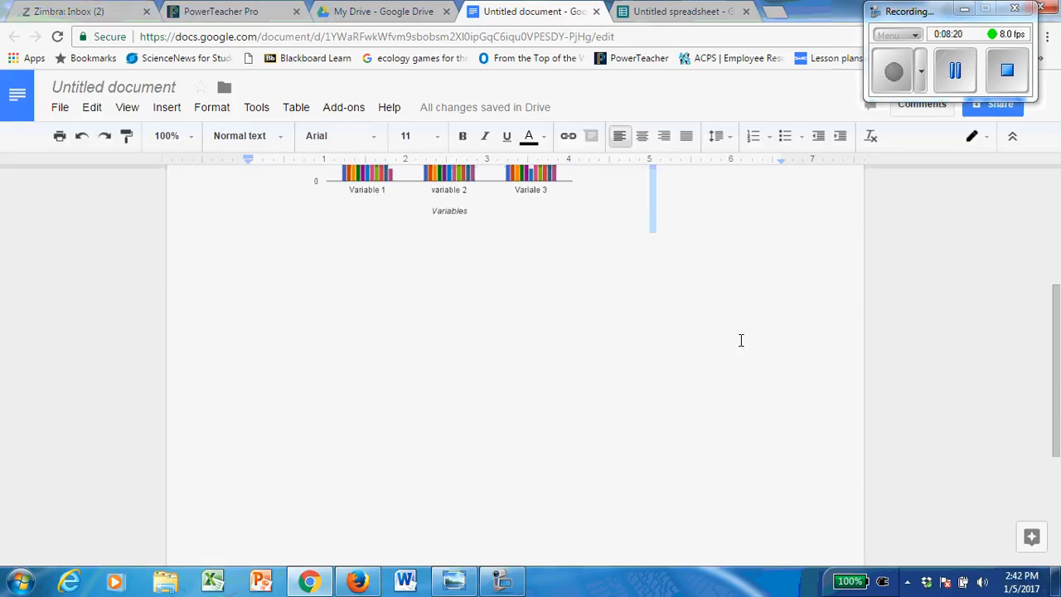
{"action": "left_click", "coordinate": [744, 258]}
{"action": "scroll", "coordinate": [744, 258], "scroll_direction": "up", "scroll_amount": 2}
{"action": "key", "text": "Return"}
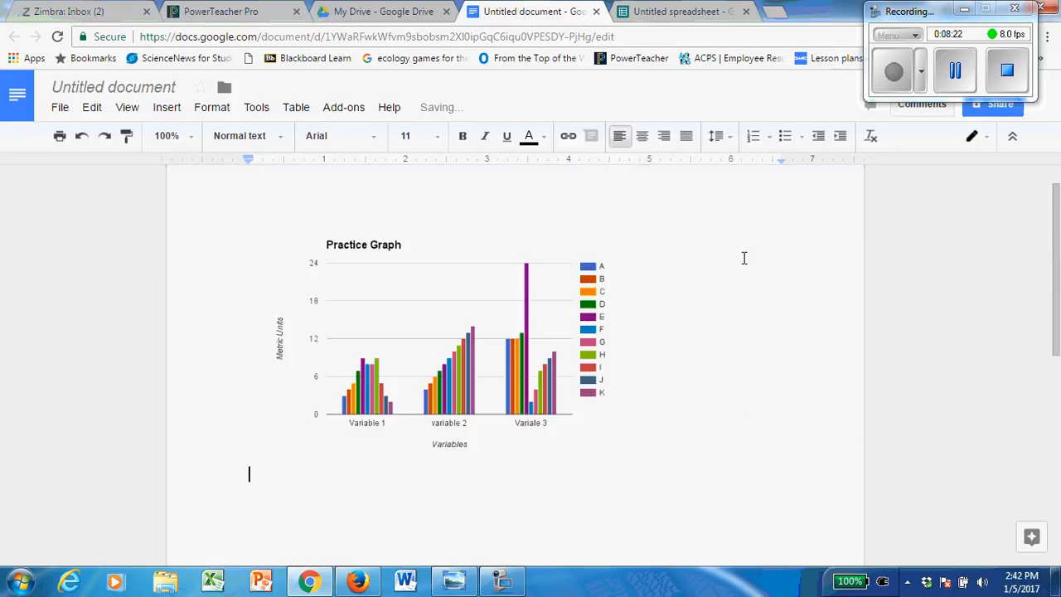
Insert the Box and Whisker chart below the Practice Graph by searching Downloads for "Image" and uploading image (3)
{"action": "left_click", "coordinate": [166, 109]}
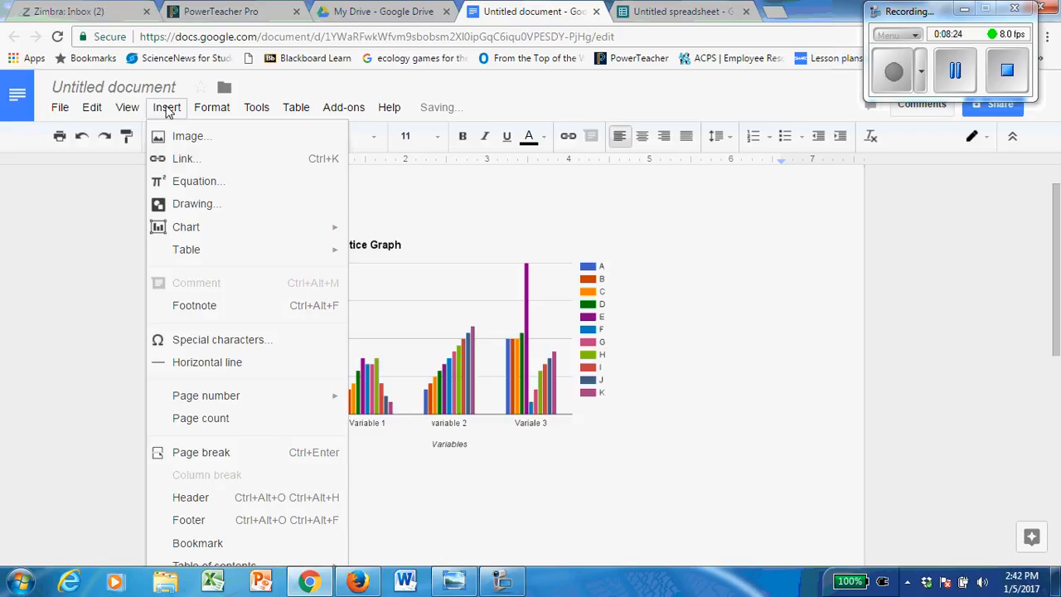
{"action": "left_click", "coordinate": [189, 138]}
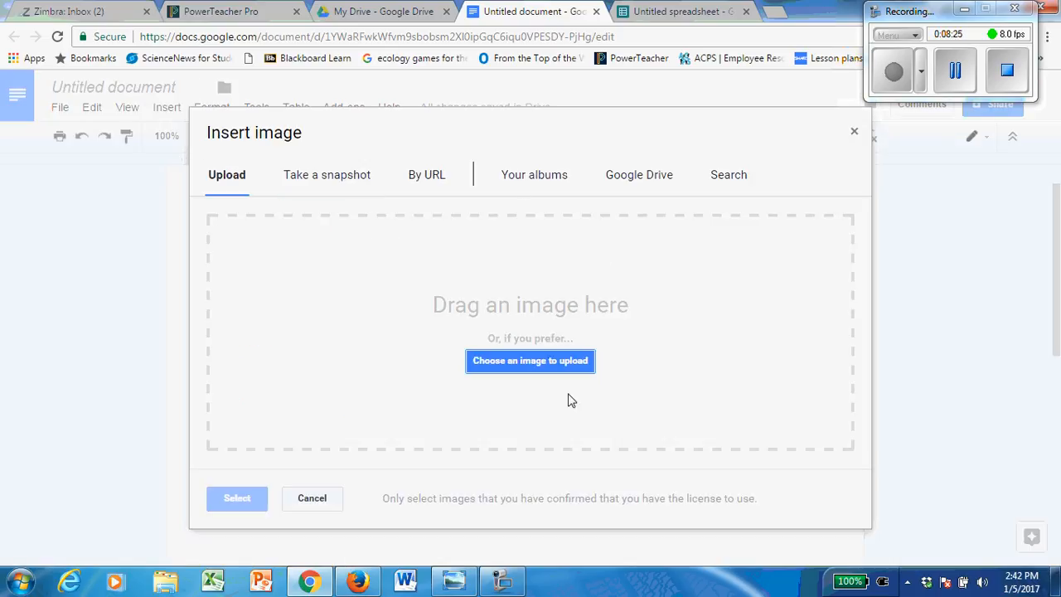
{"action": "left_click", "coordinate": [548, 359]}
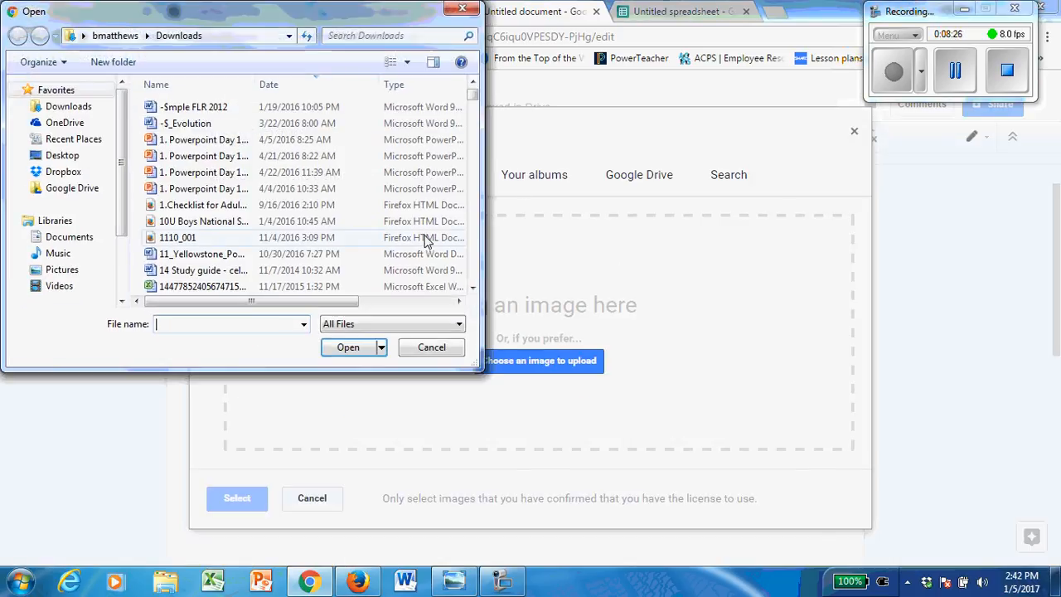
{"action": "left_click", "coordinate": [79, 109]}
{"action": "left_click", "coordinate": [412, 35]}
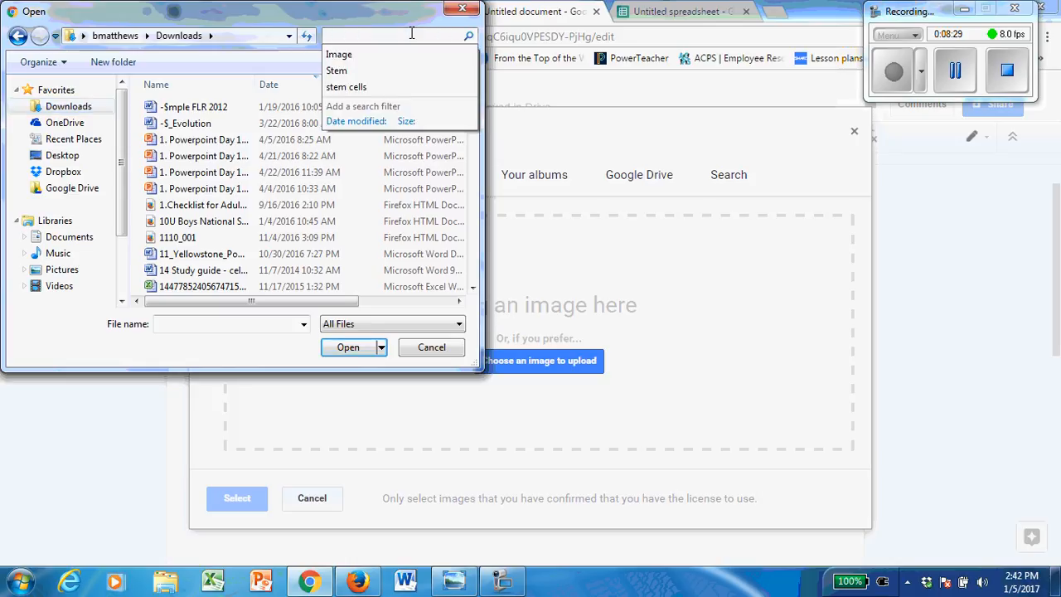
{"action": "key", "text": "Down"}
{"action": "key", "text": "Return"}
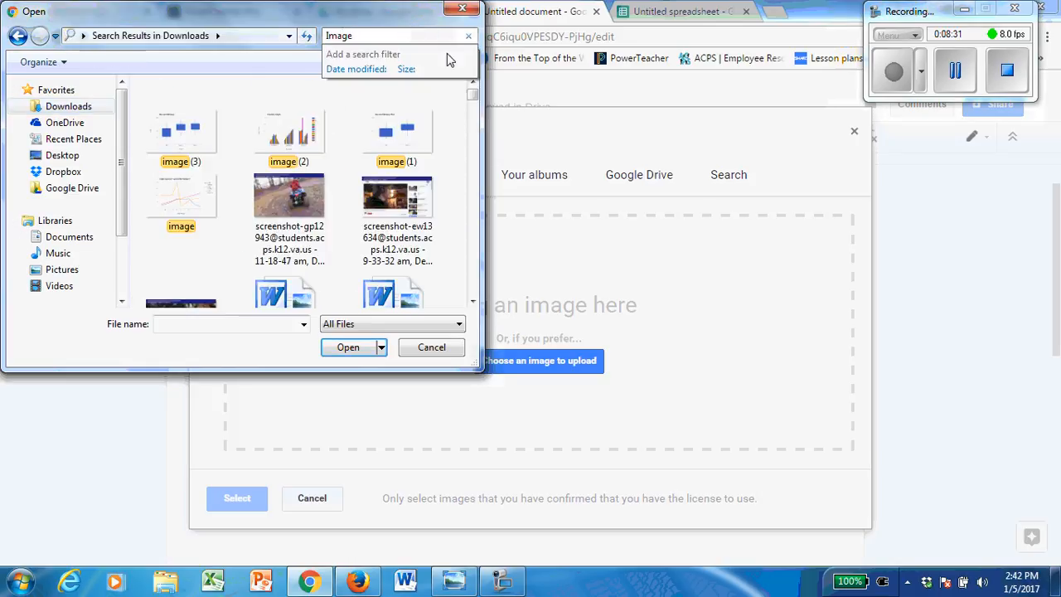
{"action": "double_click", "coordinate": [190, 136]}
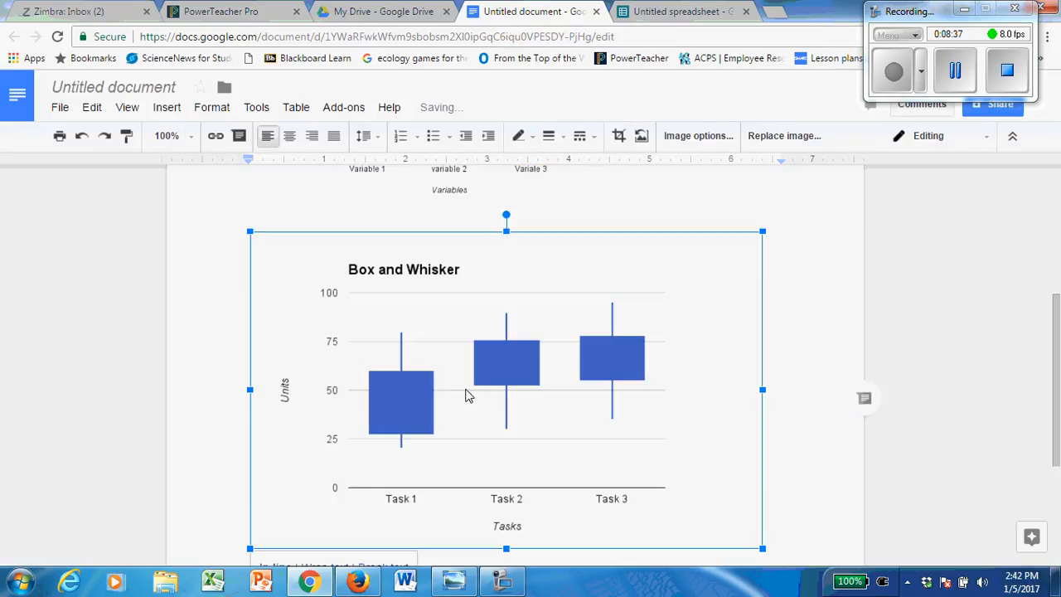
{"action": "scroll", "coordinate": [466, 397], "scroll_direction": "down", "scroll_amount": 1}
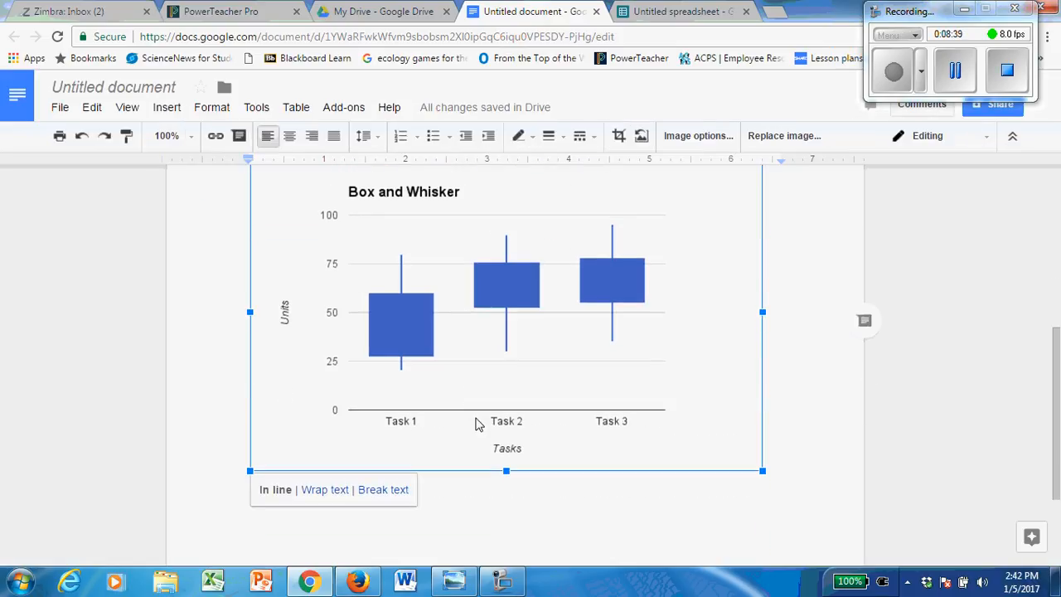